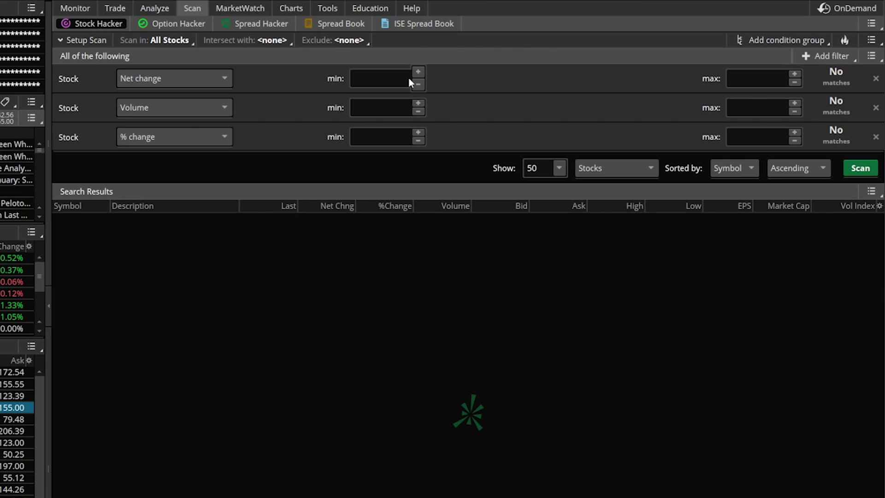
Change the Net change filter to Last, with a minimum of 10 and a maximum of 500
left_click(189, 79)
scroll(187, 127, "up", 2)
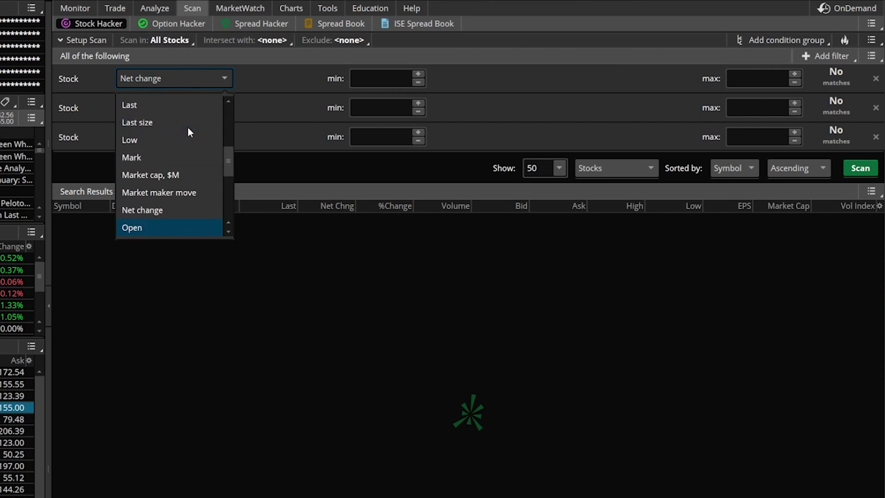
left_click(160, 109)
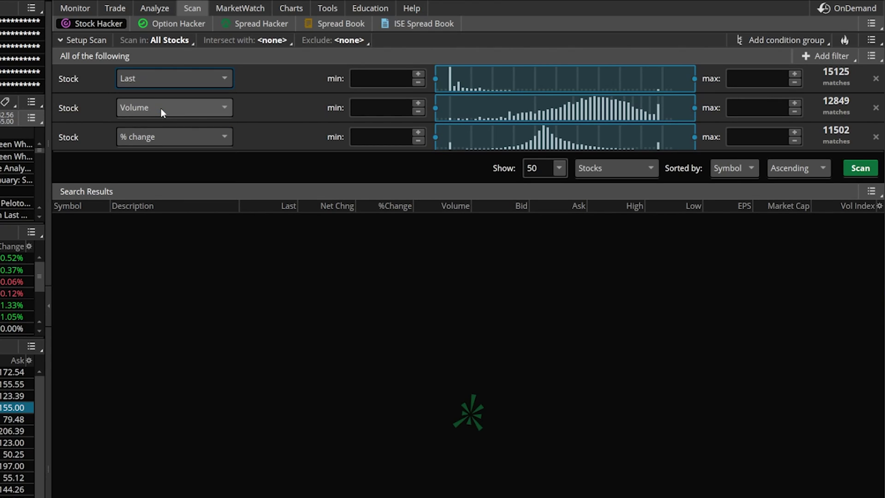
left_click(377, 79)
type("0")
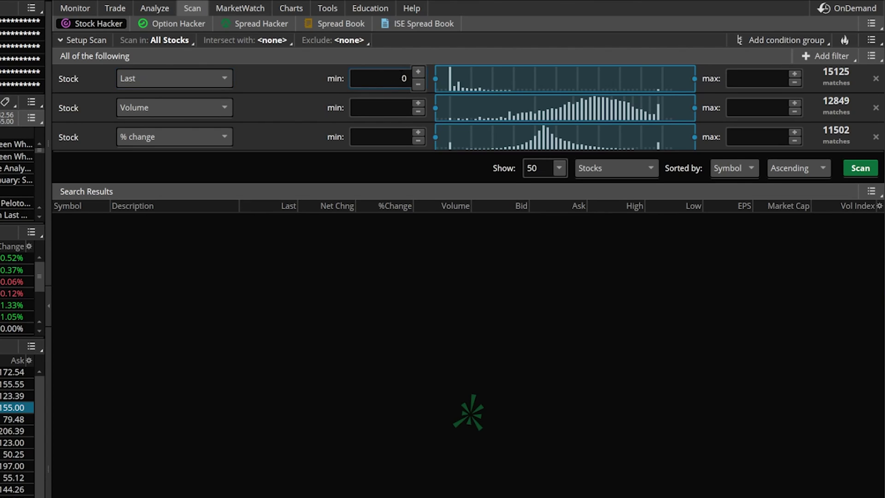
double_click(409, 75)
type("10")
left_click(739, 82)
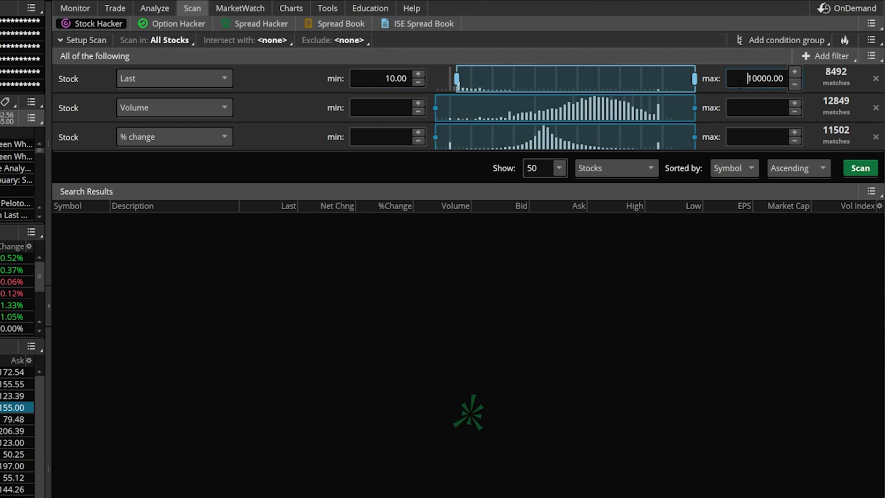
left_click_drag(739, 82, 822, 83)
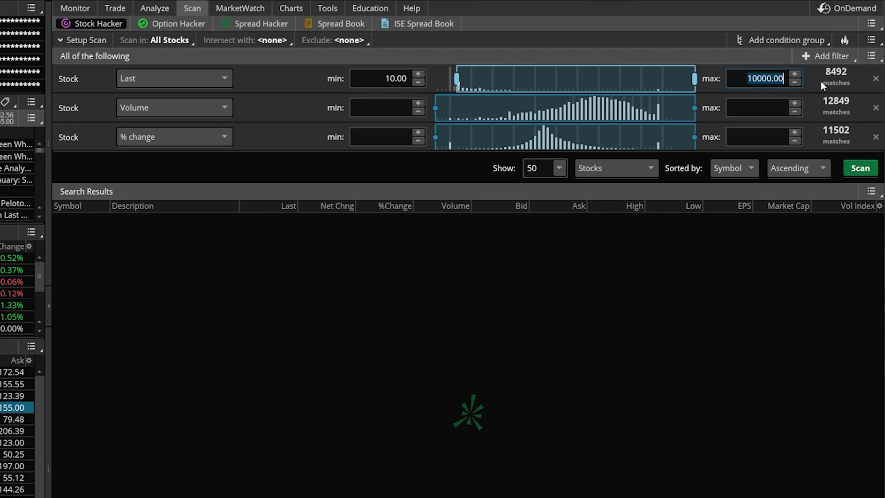
type("500")
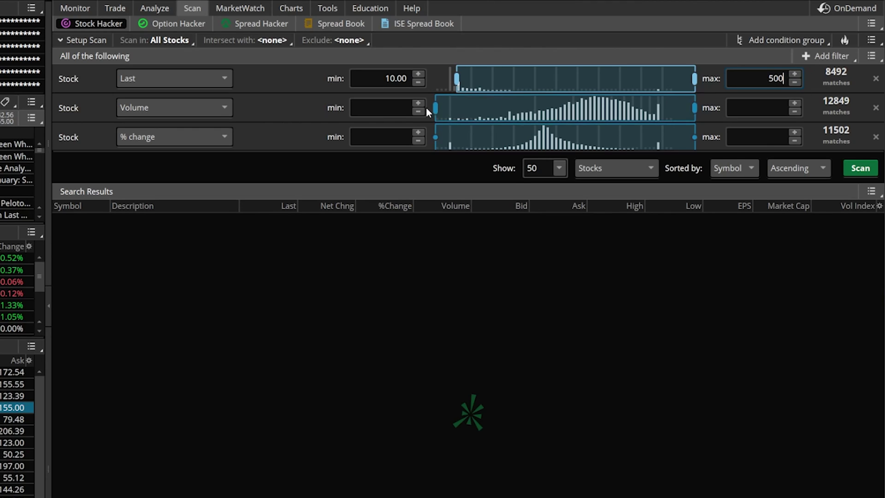
Change the Volume filter to Market cap, $M, with a minimum of 1000
left_click(217, 109)
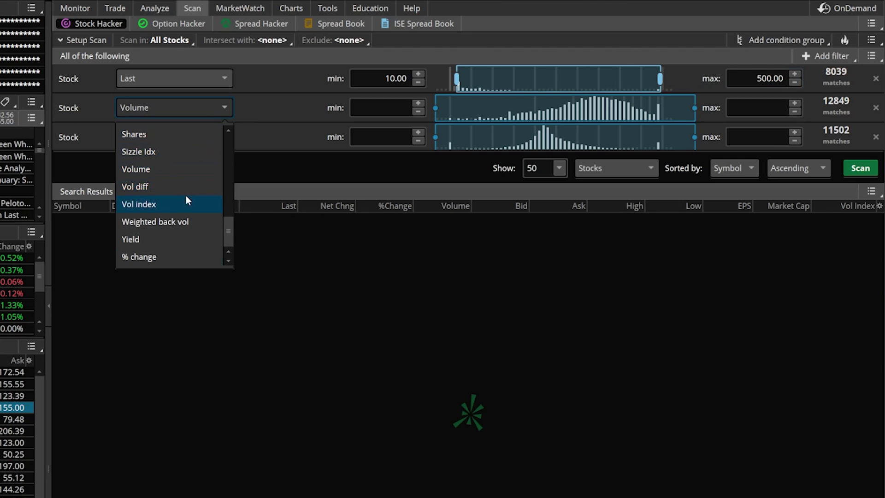
scroll(185, 195, "up", 3)
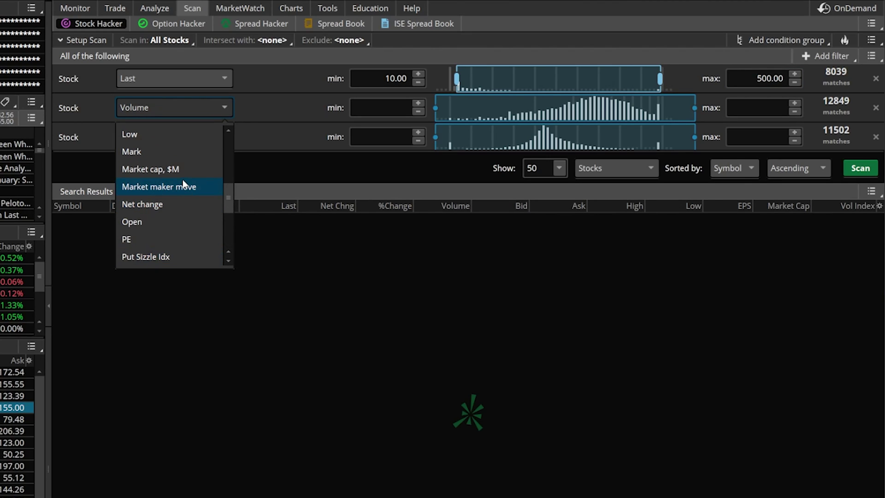
left_click(181, 172)
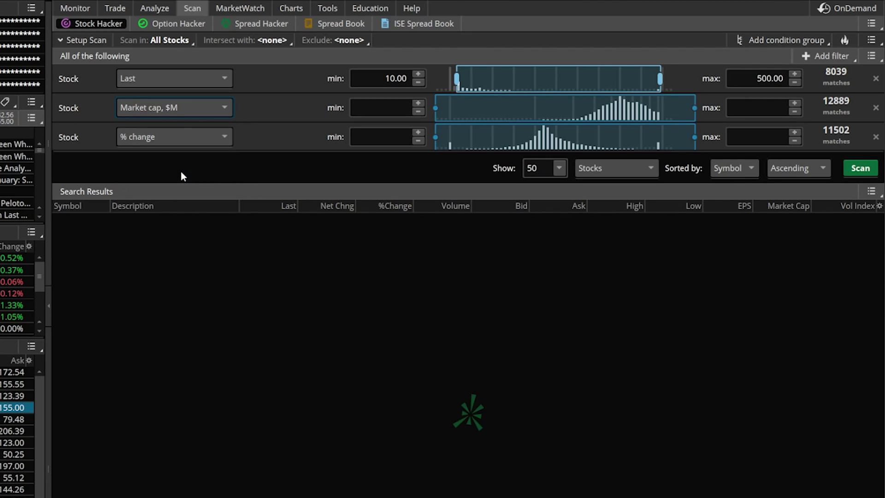
left_click(377, 108)
type("000")
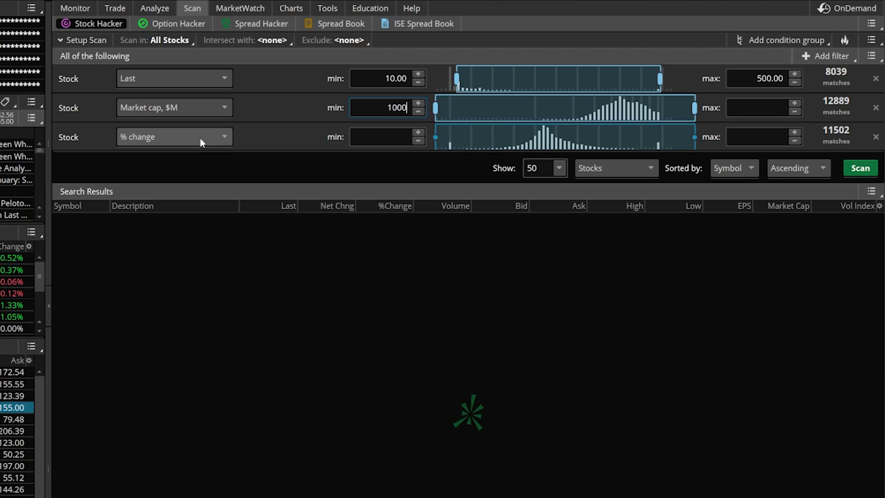
Change the % change filter to PE, with a minimum of 0 and a maximum of 40
left_click(200, 137)
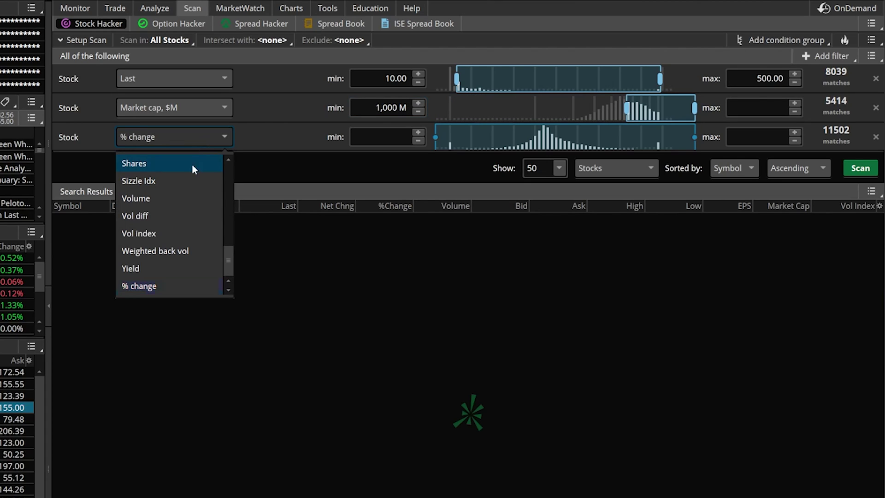
scroll(178, 223, "up", 1)
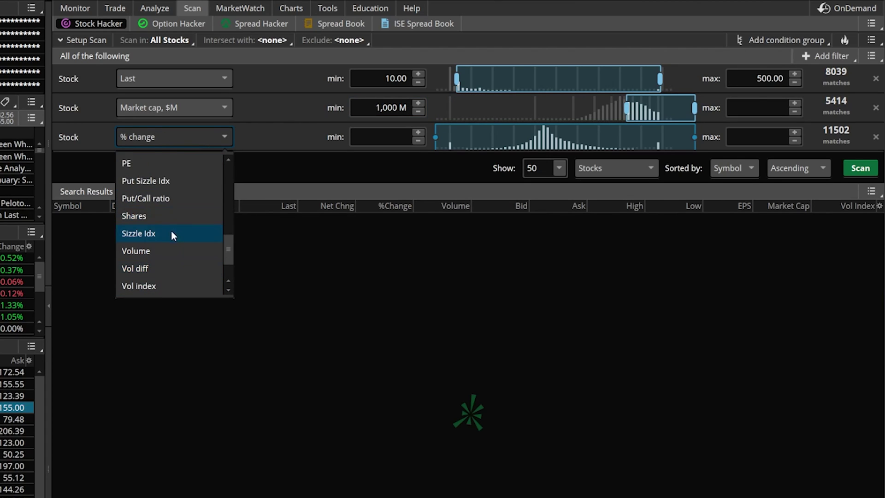
left_click(149, 166)
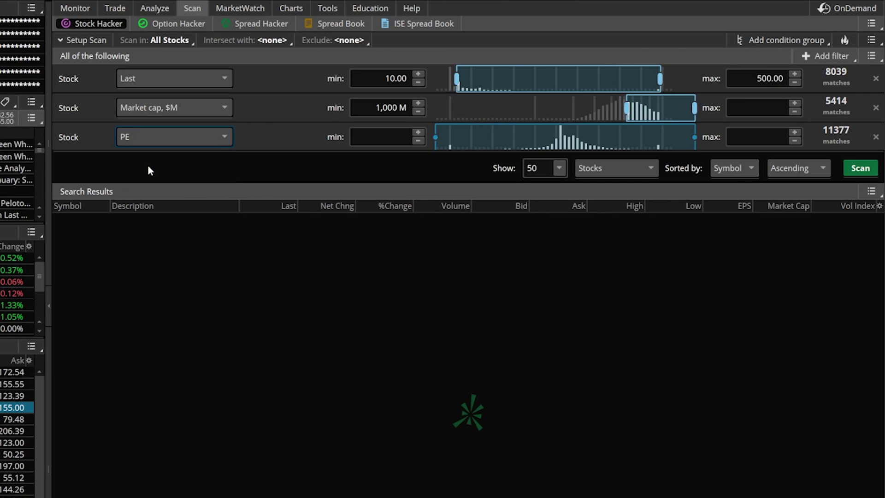
left_click(363, 137)
left_click_drag(363, 138, 420, 138)
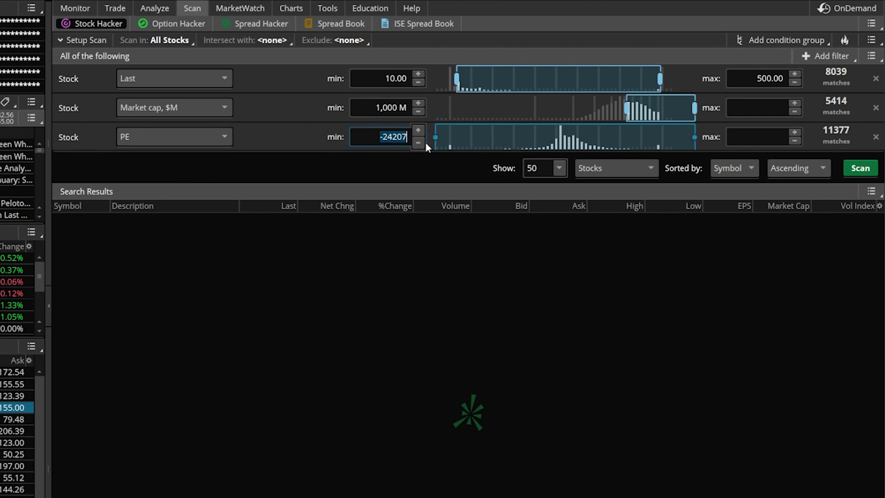
type("0")
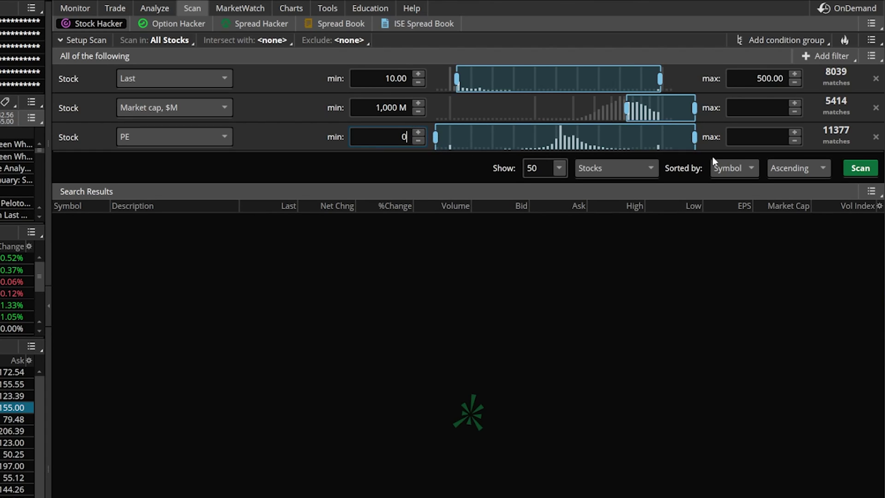
left_click(760, 137)
left_click_drag(760, 137, 796, 134)
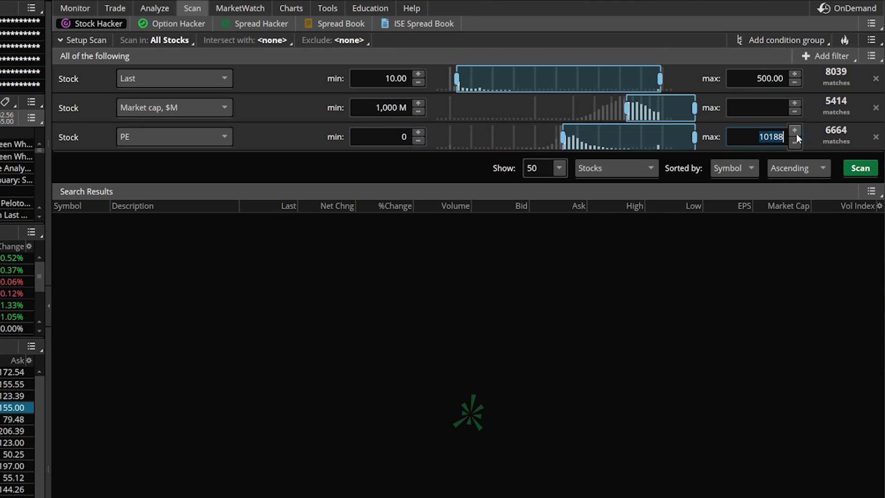
type("40")
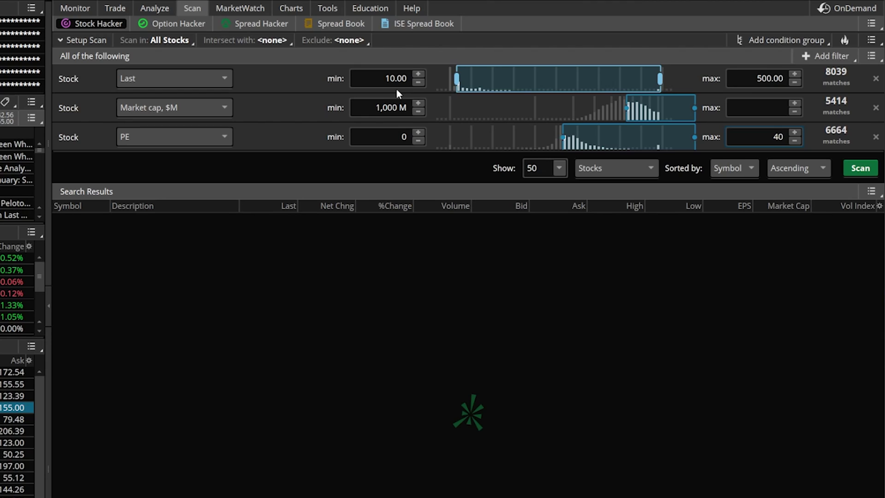
Add a stock filter for Yield with a minimum of 1% and a maximum of 7%
left_click(818, 55)
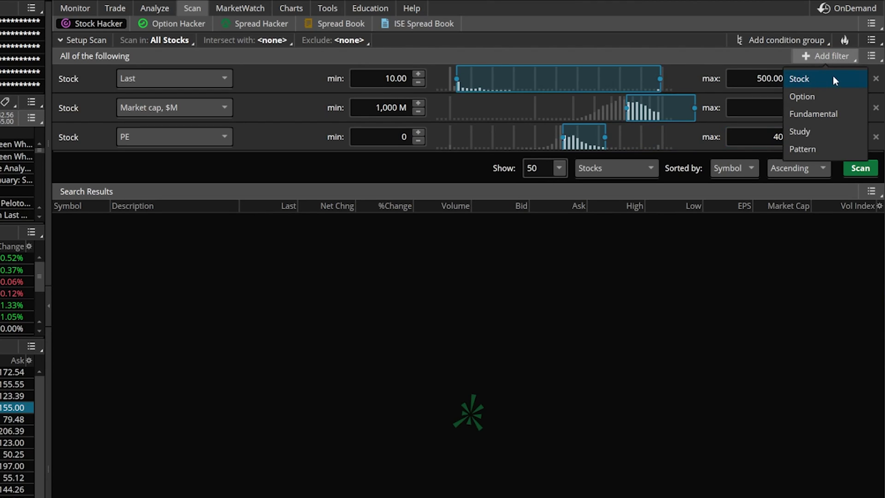
left_click(821, 79)
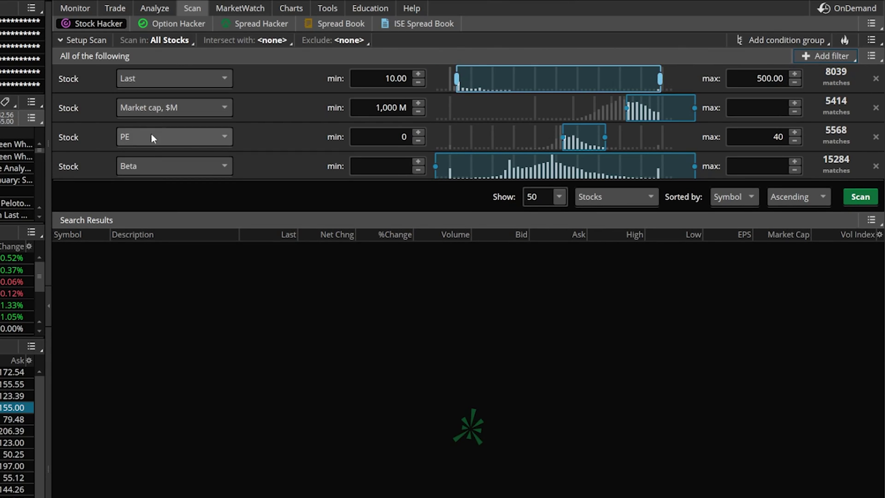
left_click(223, 166)
scroll(184, 217, "down", 6)
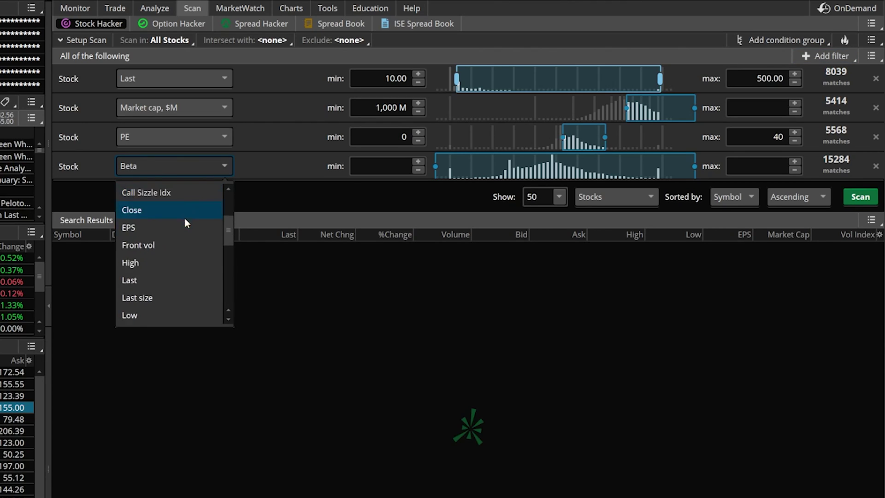
scroll(185, 222, "down", 1)
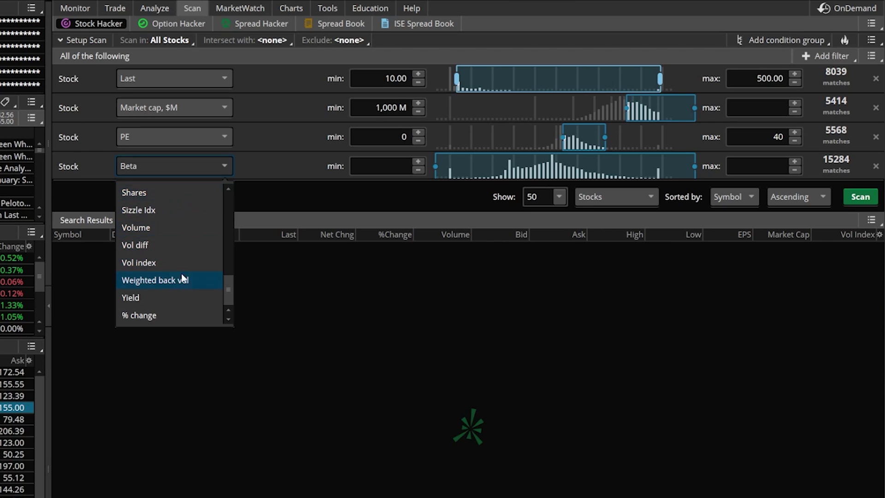
left_click(167, 302)
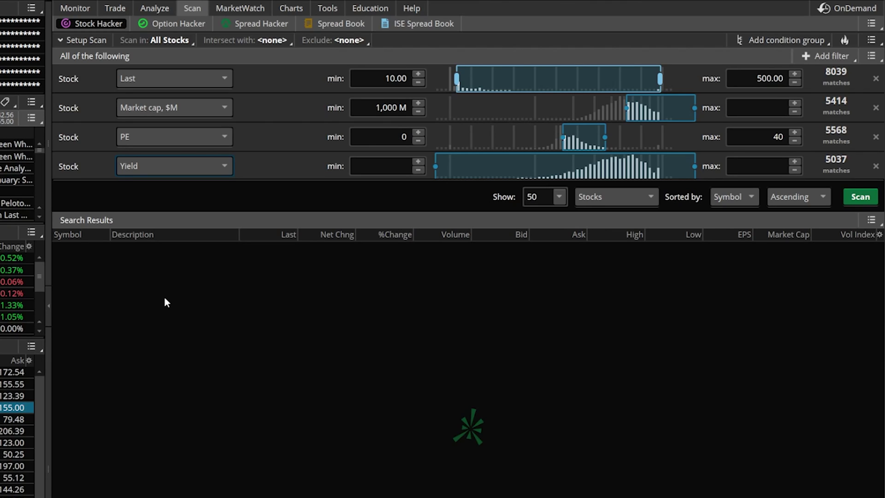
left_click(399, 162)
double_click(408, 167)
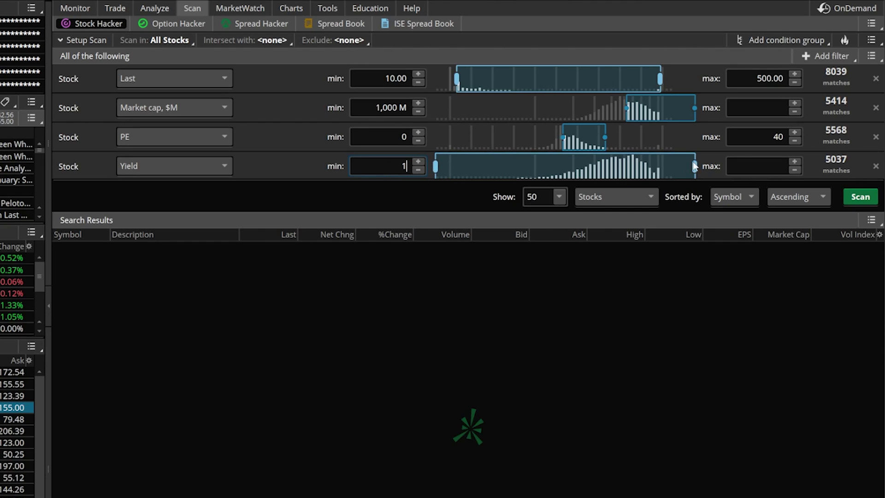
key("Tab")
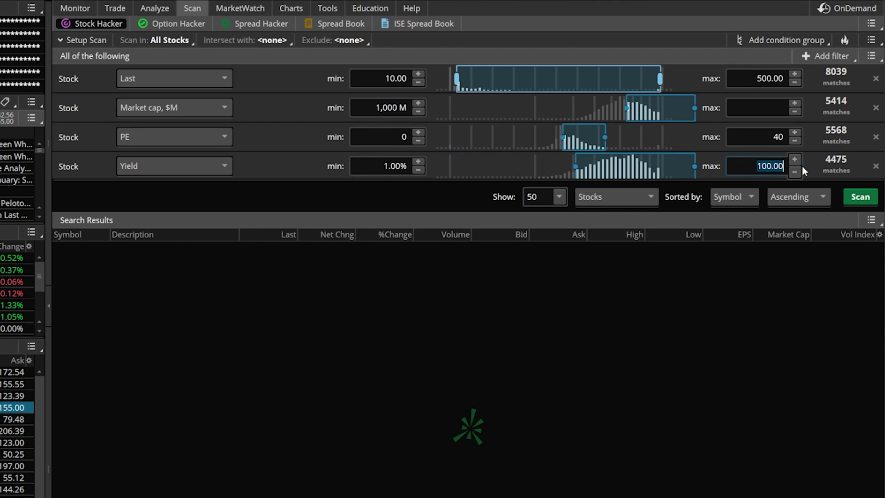
type("7")
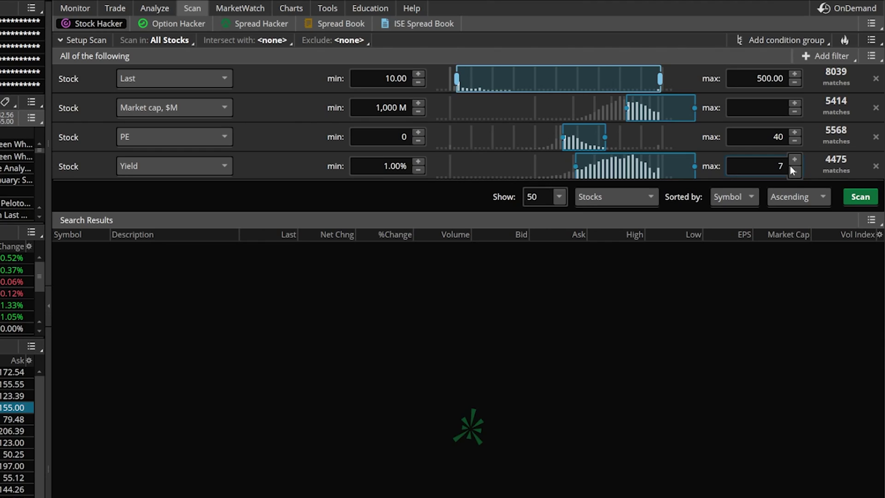
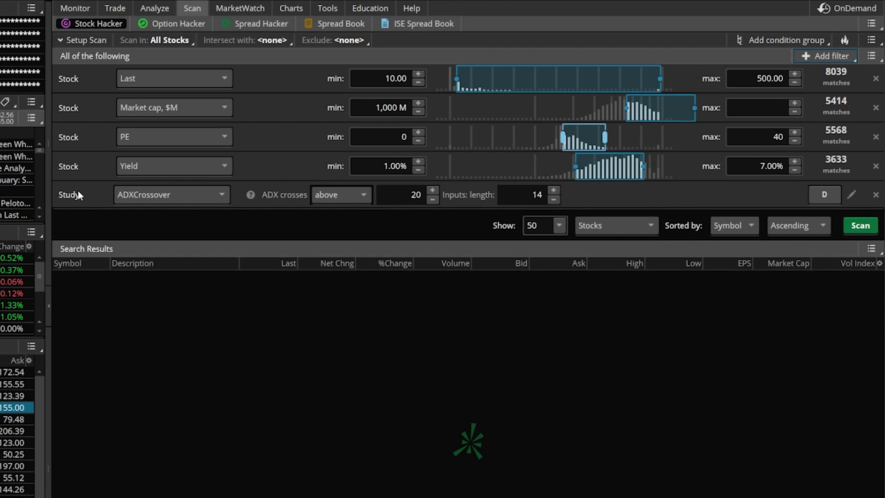
Set the study filter to Average_Volume with a 20-period simple average greater than 500000, and run the scan
left_click(160, 196)
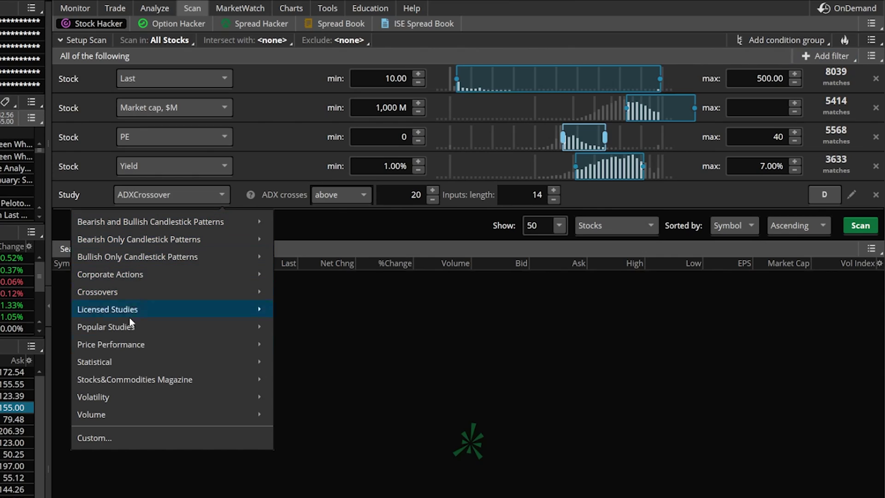
mouse_move(120, 412)
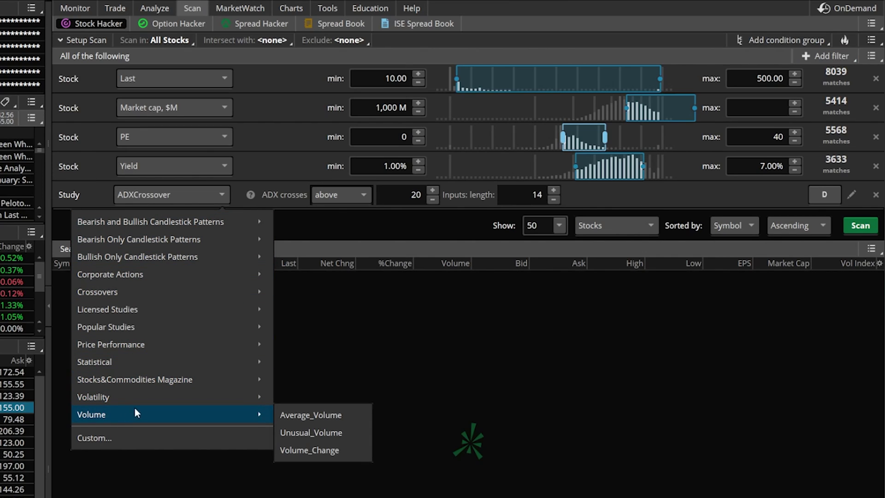
left_click(318, 421)
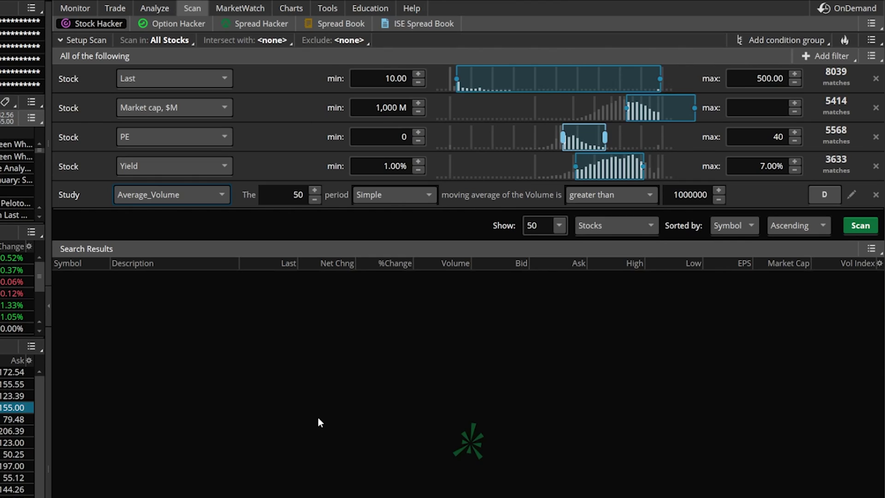
left_click(289, 193)
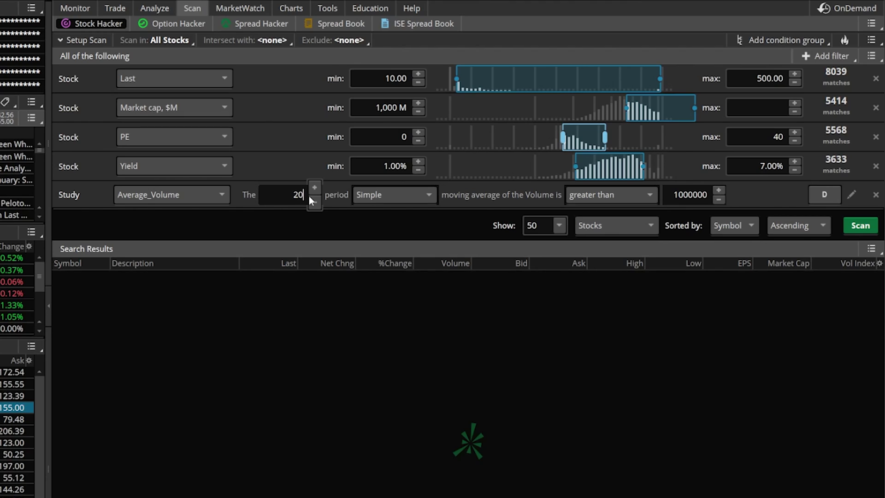
left_click(672, 193)
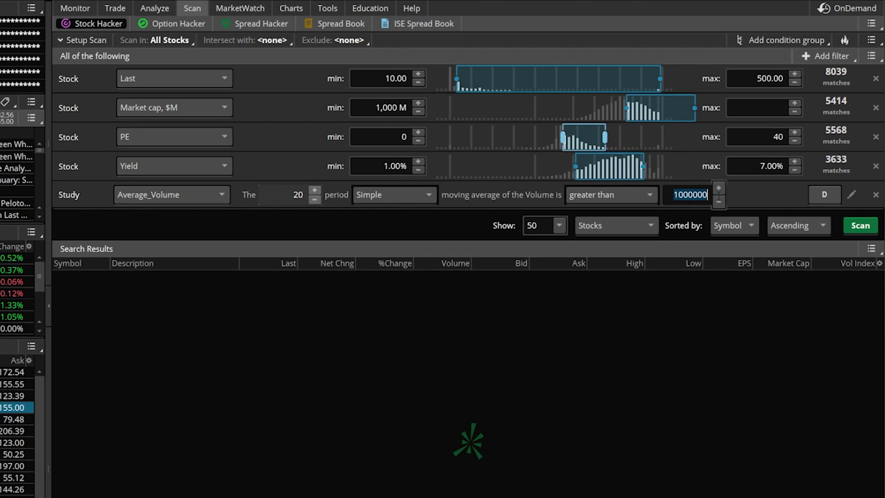
type("5")
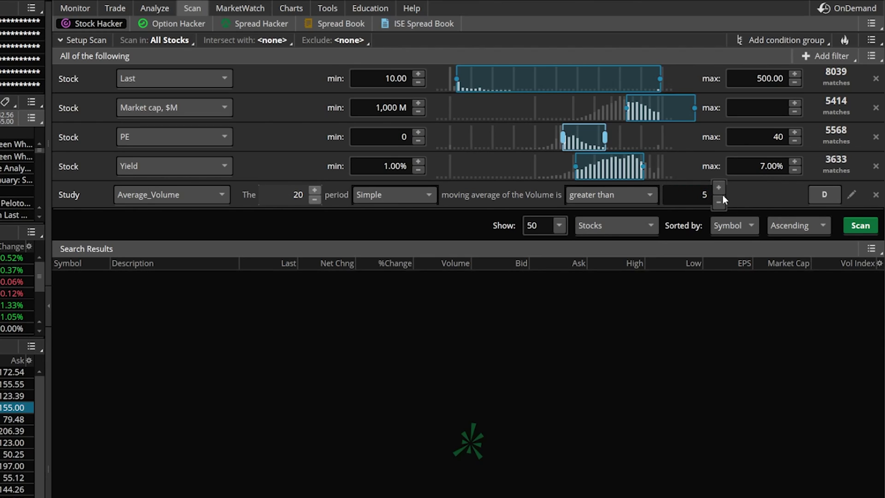
type("00000")
left_click(869, 227)
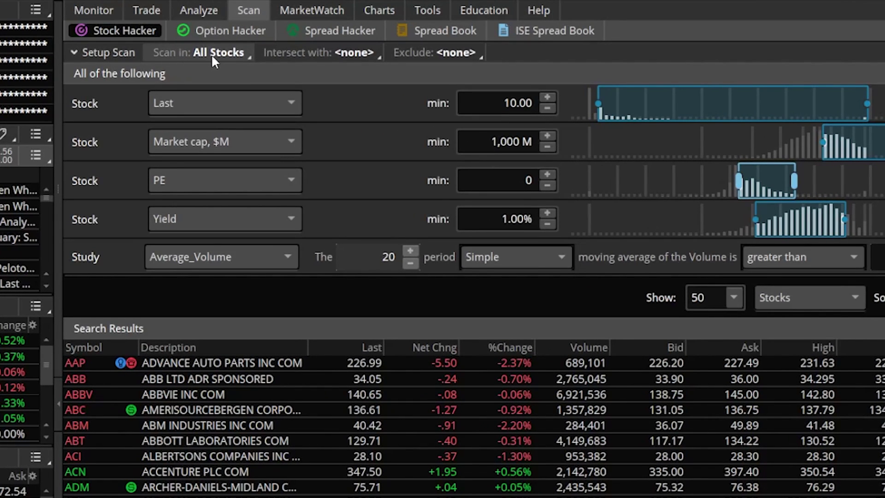
Limit the scan universe to the S&P 500 and run the scan
left_click(214, 53)
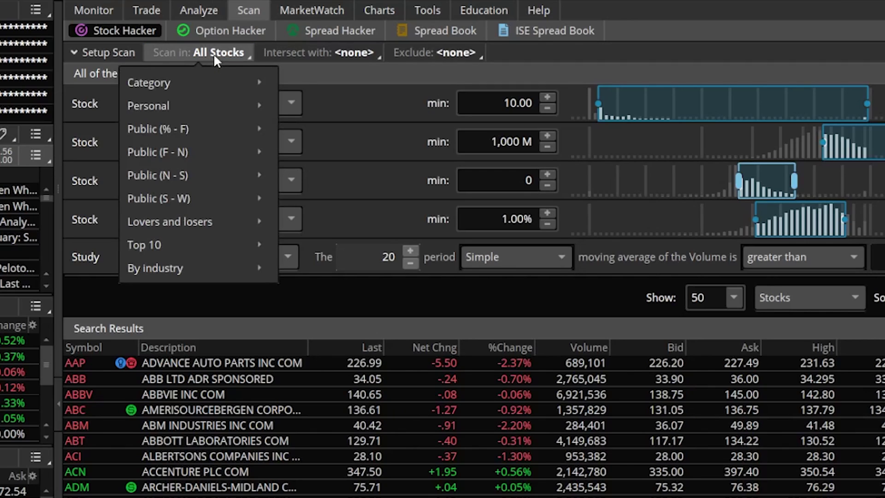
mouse_move(201, 133)
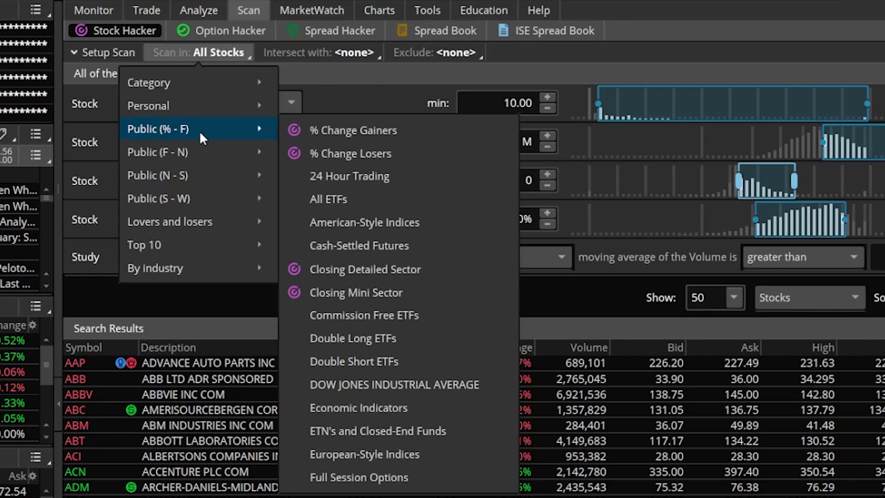
mouse_move(196, 170)
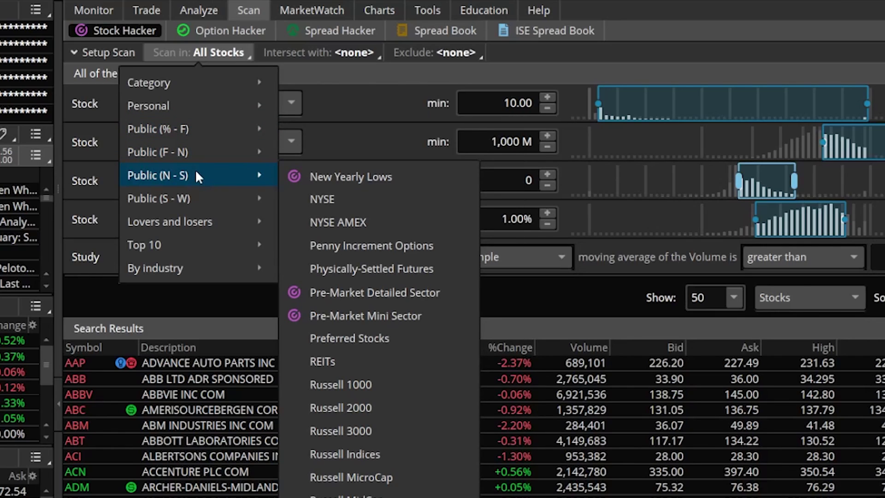
mouse_move(195, 198)
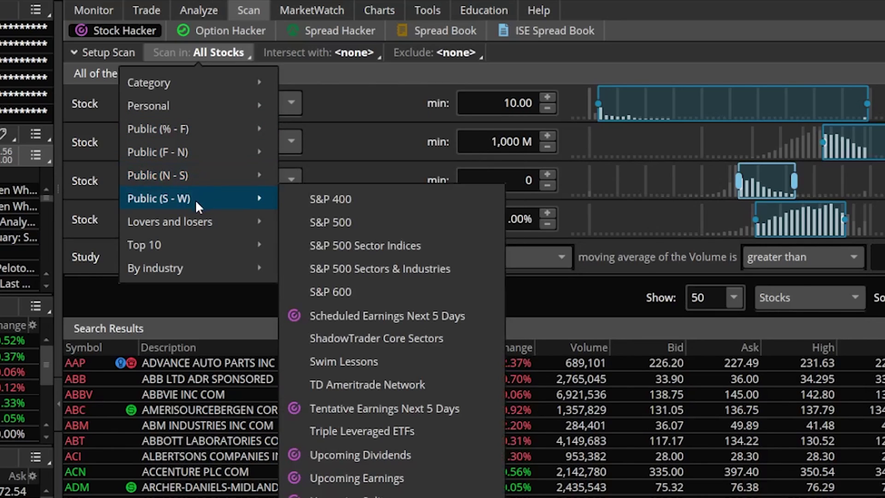
left_click(351, 221)
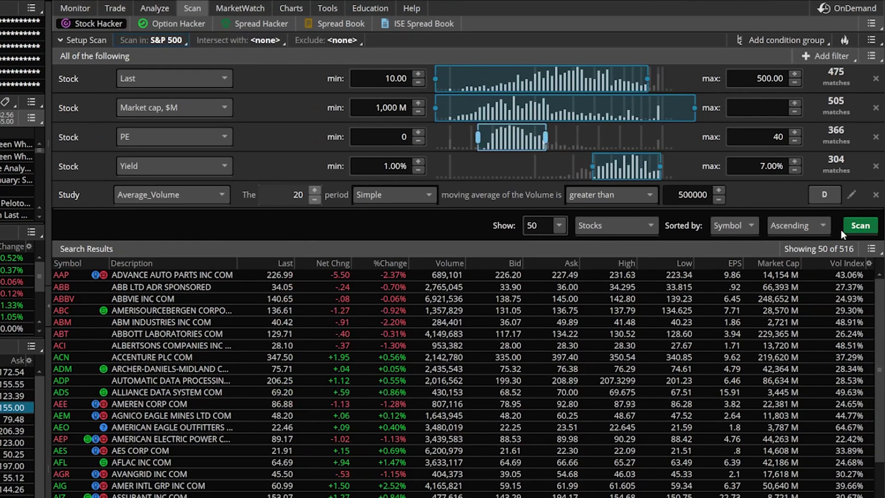
left_click(863, 230)
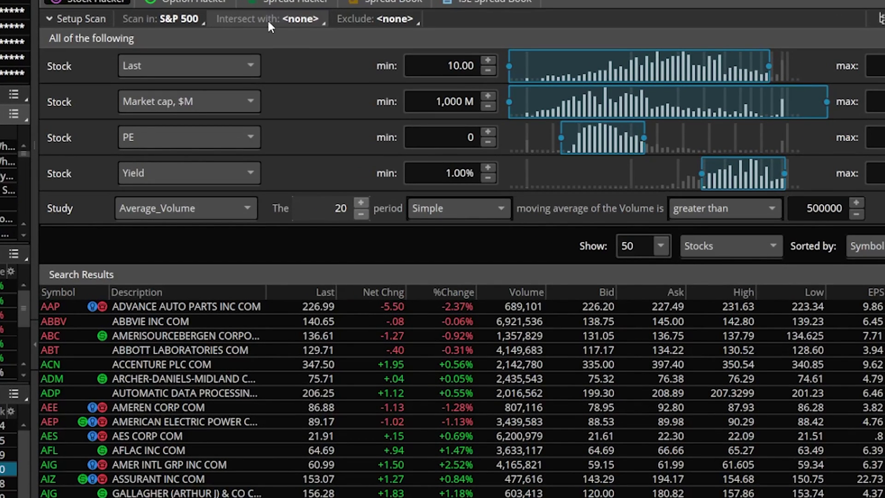
Intersect the S&P 500 scan with the entire Health Care industry group and run the scan again
left_click(268, 19)
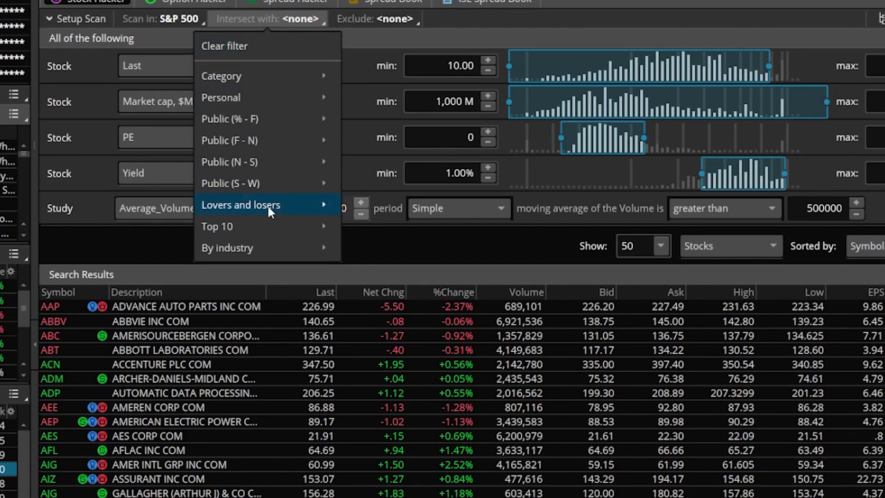
mouse_move(264, 241)
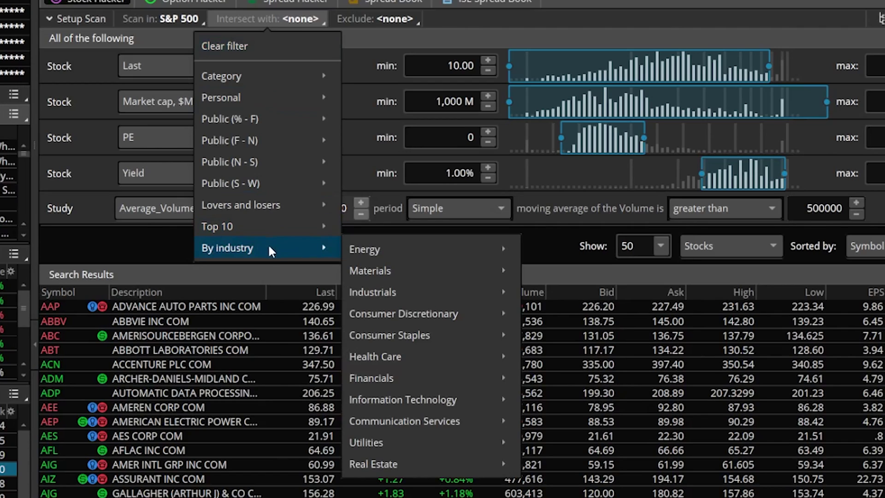
mouse_move(379, 253)
mouse_move(389, 291)
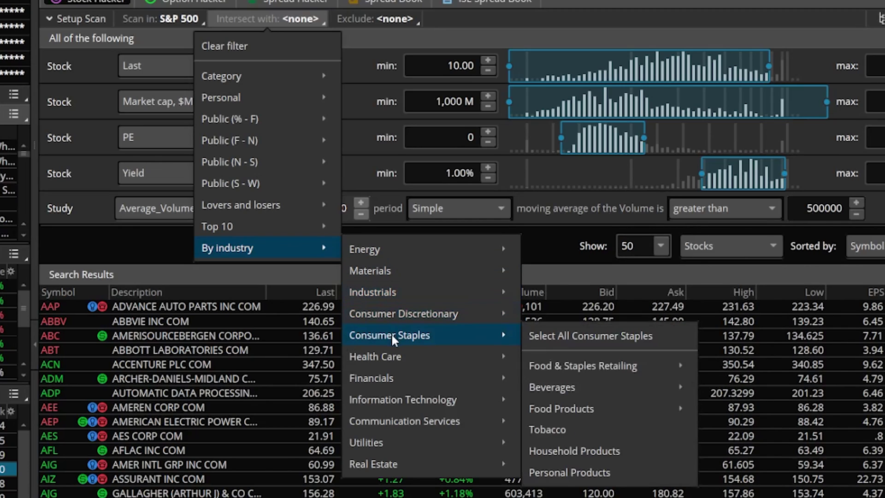
mouse_move(391, 362)
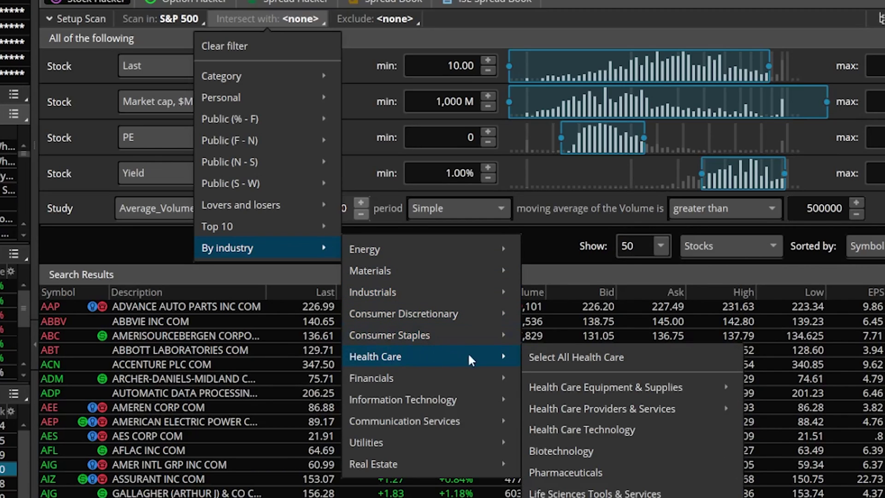
left_click(581, 358)
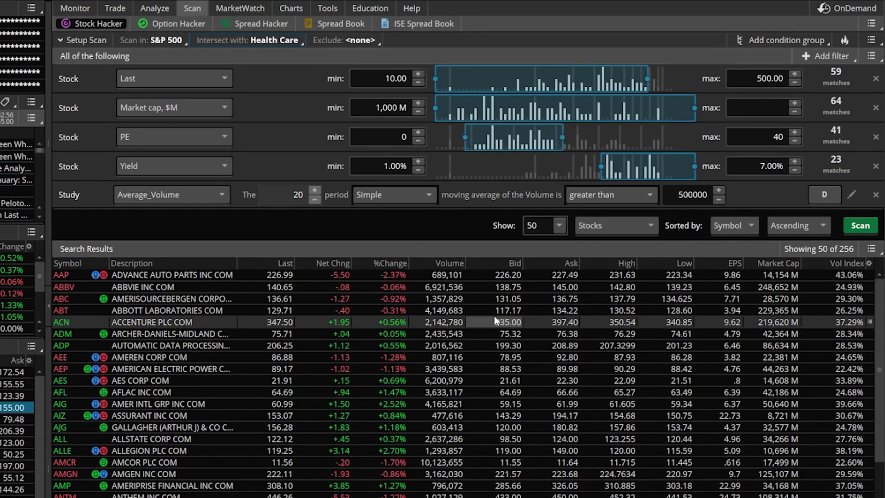
left_click(861, 227)
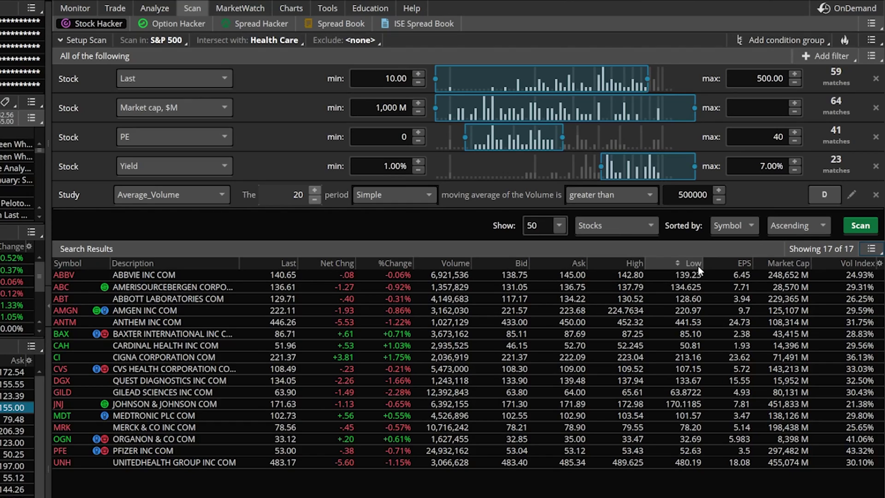
Customize the search results columns by adding Yield to the current set
left_click(879, 264)
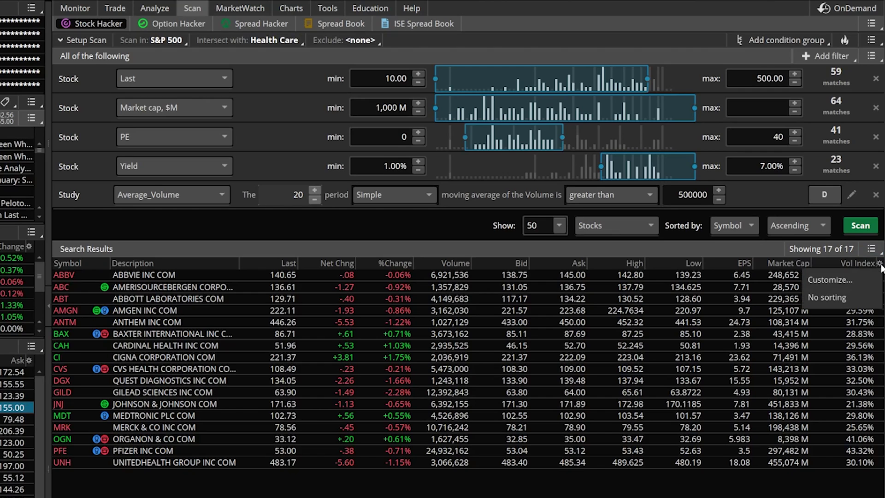
left_click(835, 281)
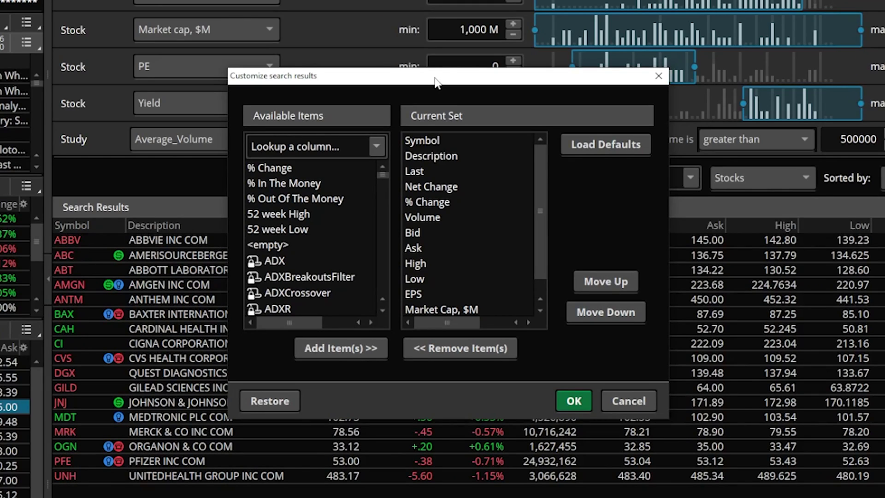
left_click(297, 148)
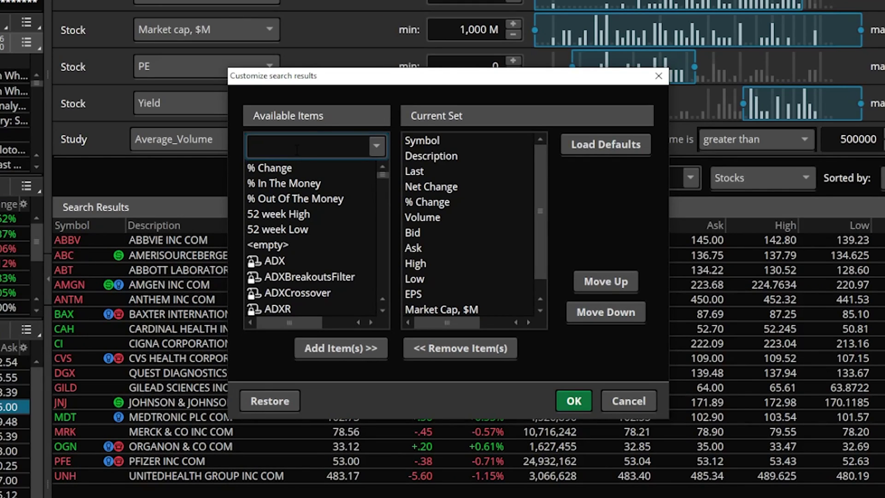
type("y")
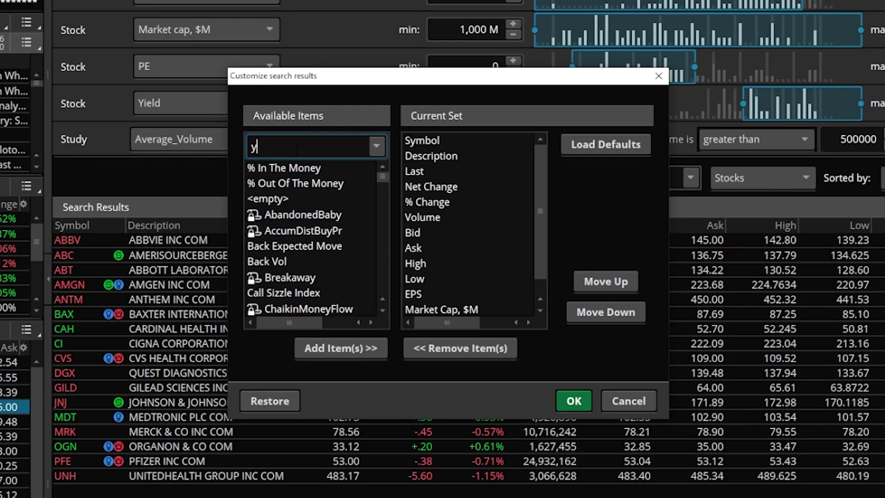
type("ield")
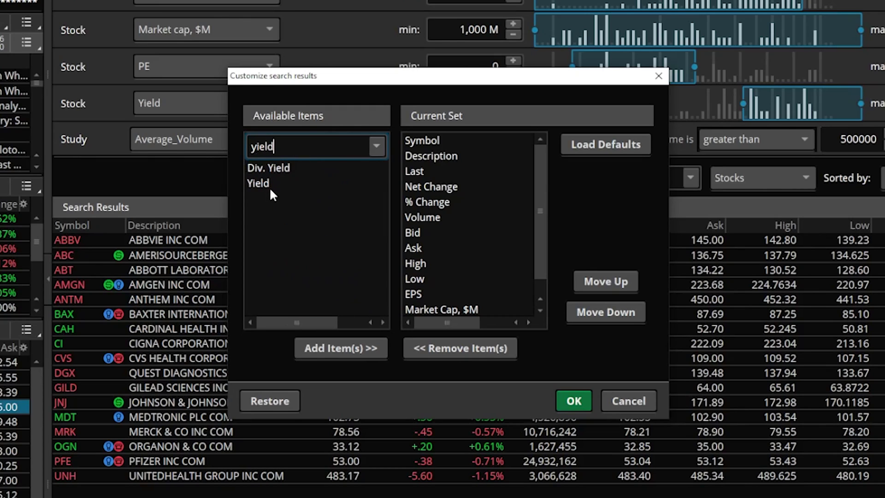
left_click(271, 187)
left_click(341, 346)
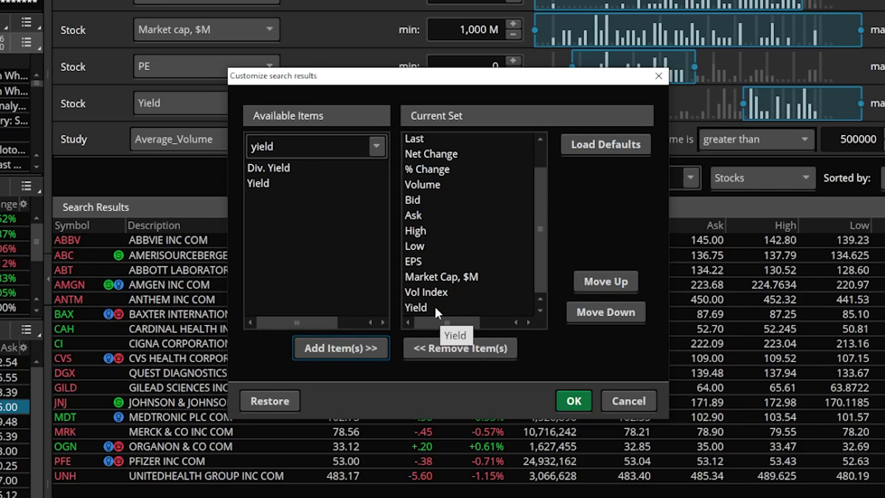
Add the PE column to the search results, apply the column set, and sort the results by Yield from highest to lowest
left_click(264, 147)
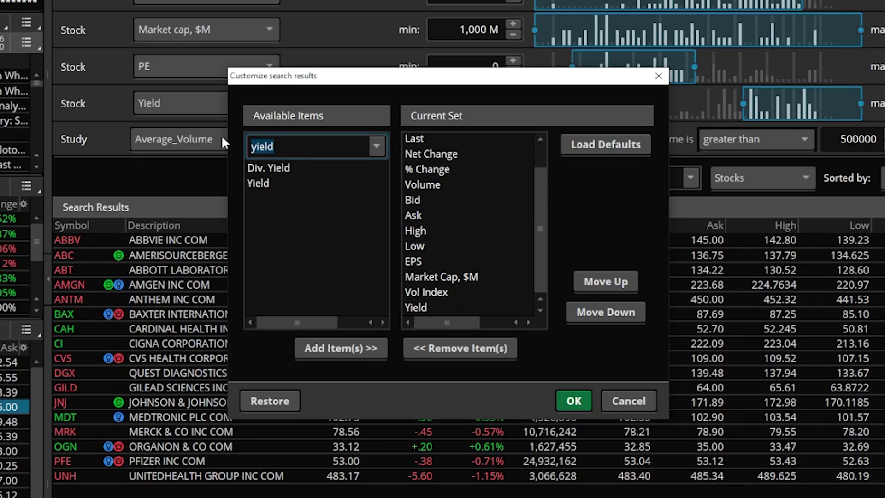
type("PE")
scroll(283, 210, "down", 3)
scroll(283, 211, "down", 6)
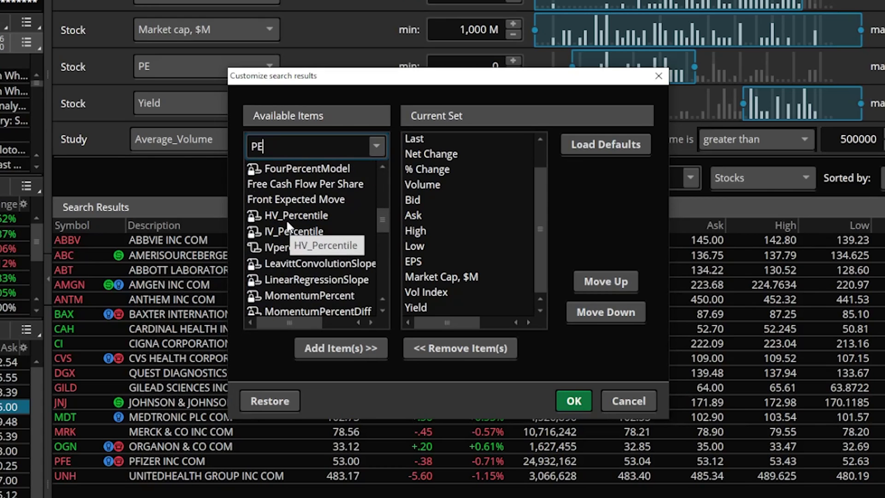
left_click(258, 244)
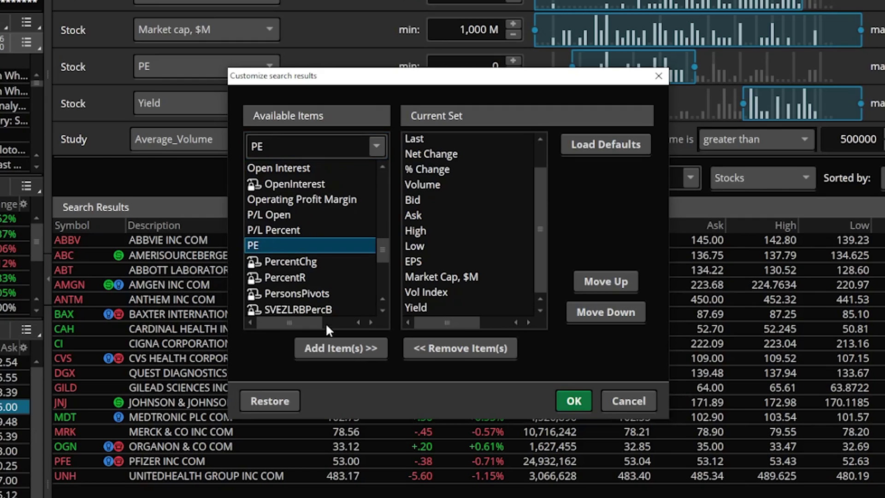
left_click(336, 349)
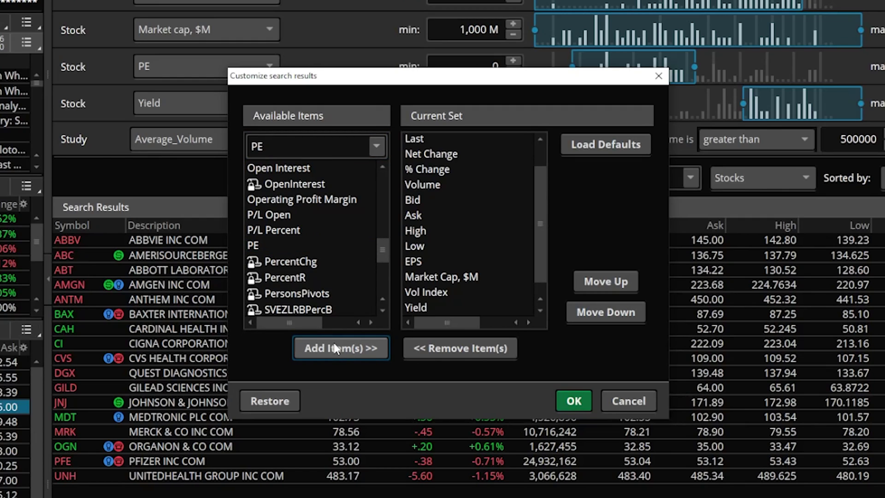
scroll(446, 254, "down", 1)
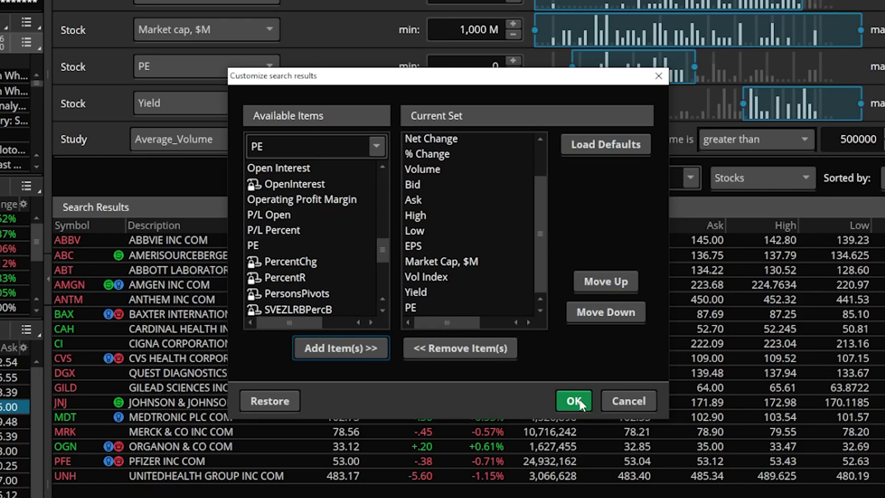
left_click(576, 402)
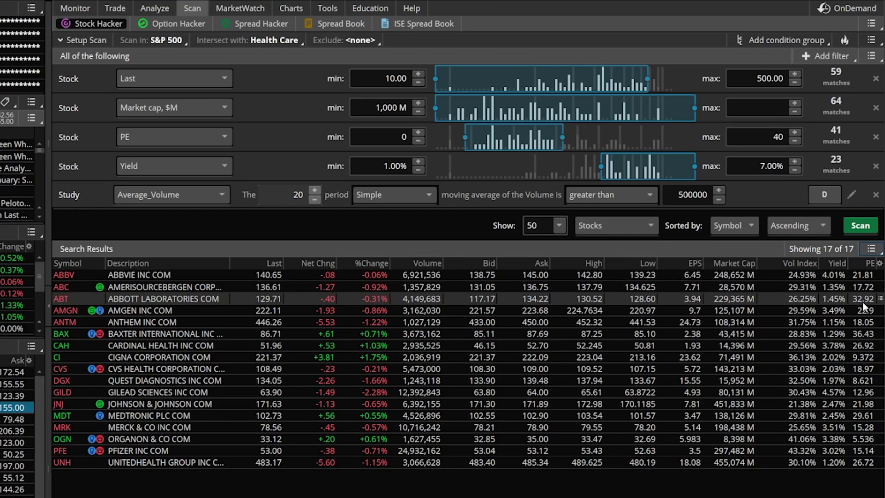
left_click(836, 262)
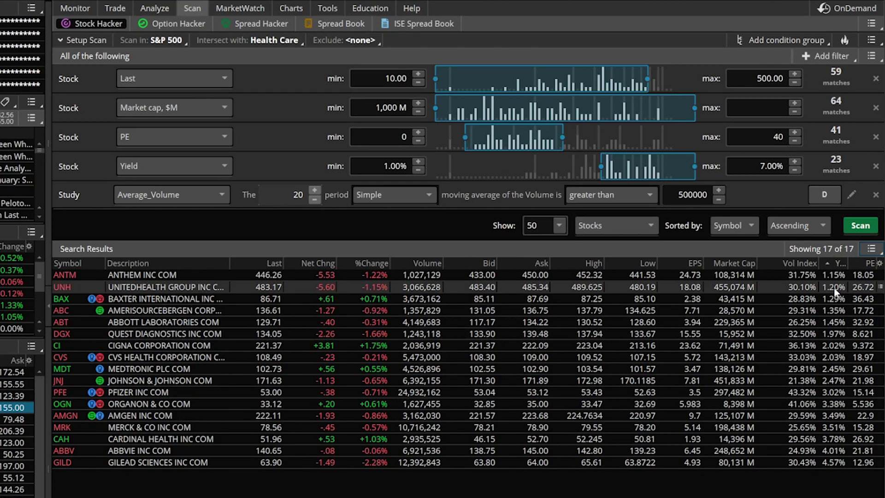
left_click(839, 267)
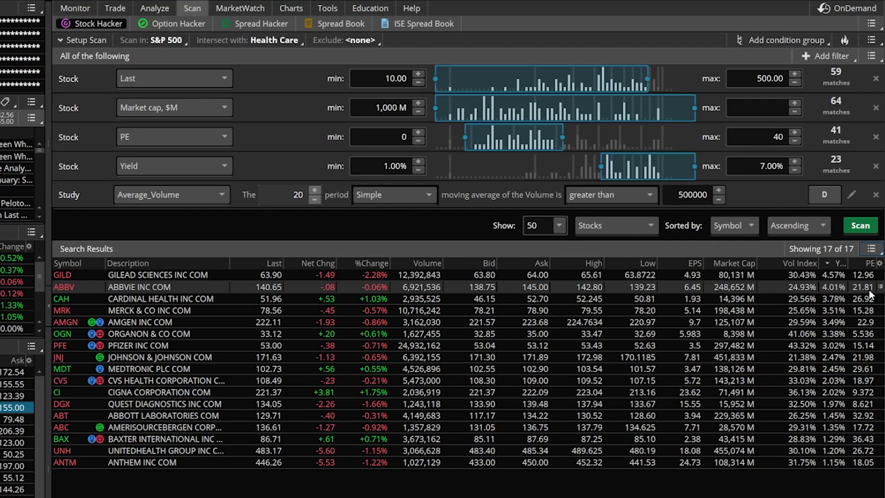
Add a fundamental filter for the 1Y Ago annual period with a minimum of 1, and run the scan
left_click(839, 57)
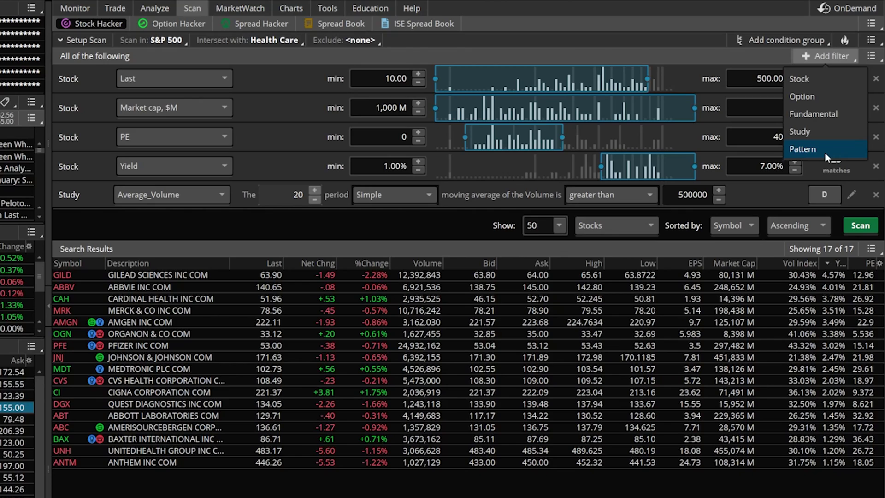
left_click(821, 115)
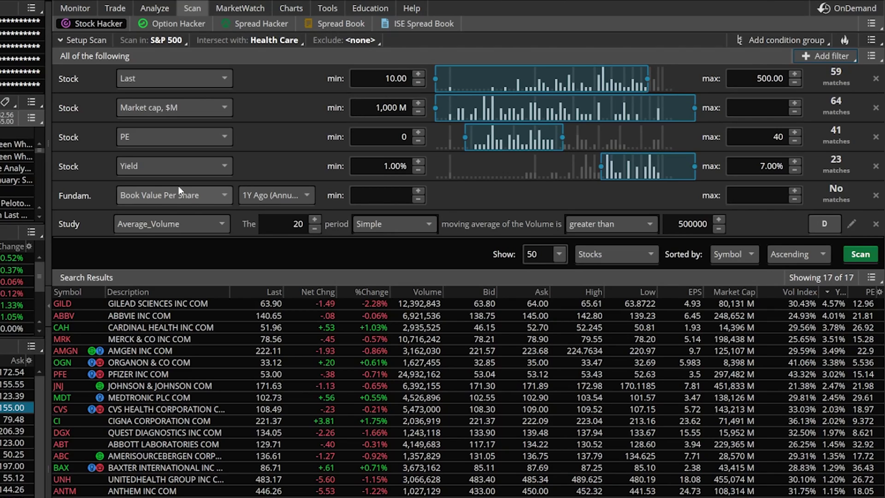
left_click(222, 195)
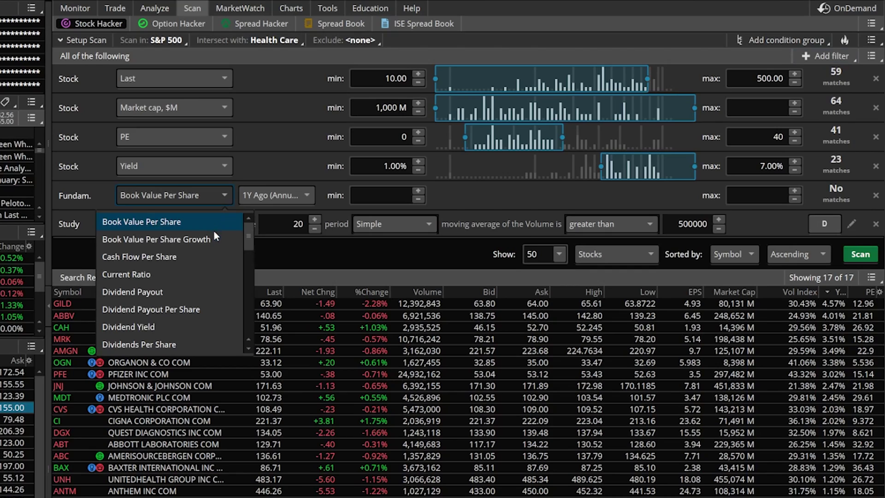
scroll(212, 249, "down", 2)
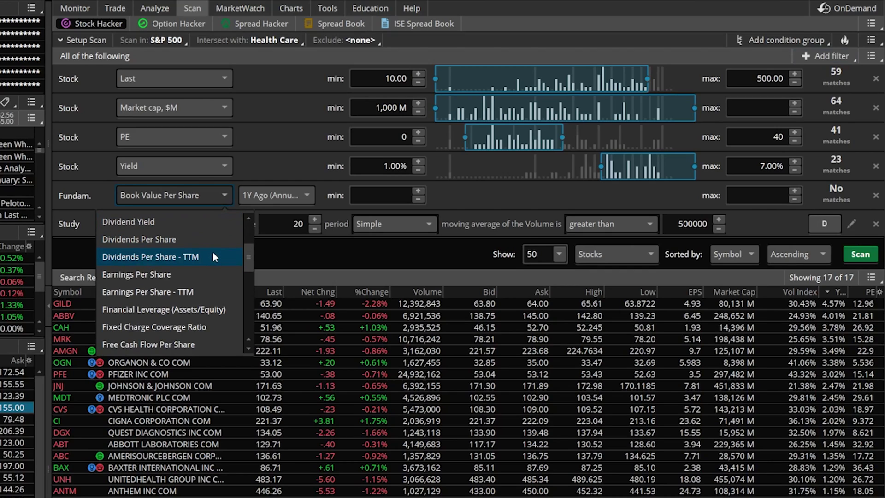
scroll(214, 265, "down", 3)
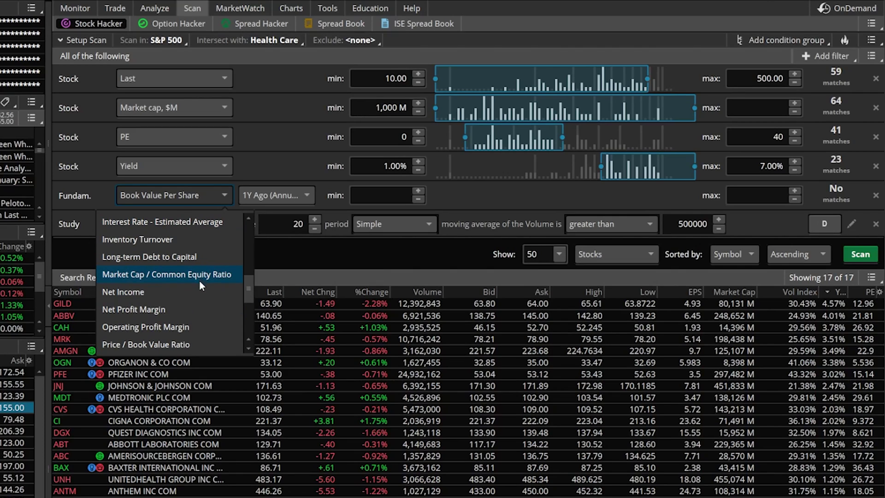
scroll(198, 290, "down", 2)
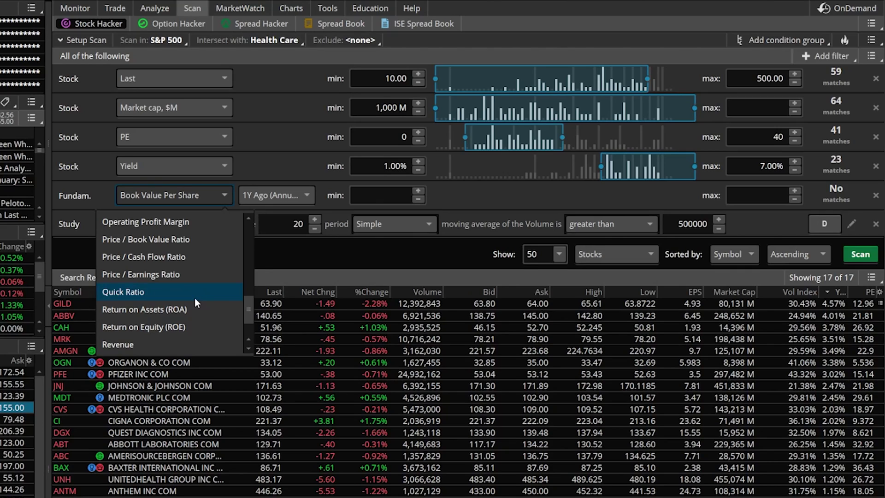
scroll(194, 298, "down", 1)
scroll(180, 319, "up", 6)
scroll(180, 320, "up", 1)
left_click(152, 268)
left_click(365, 197)
double_click(364, 196)
type("1")
left_click(869, 256)
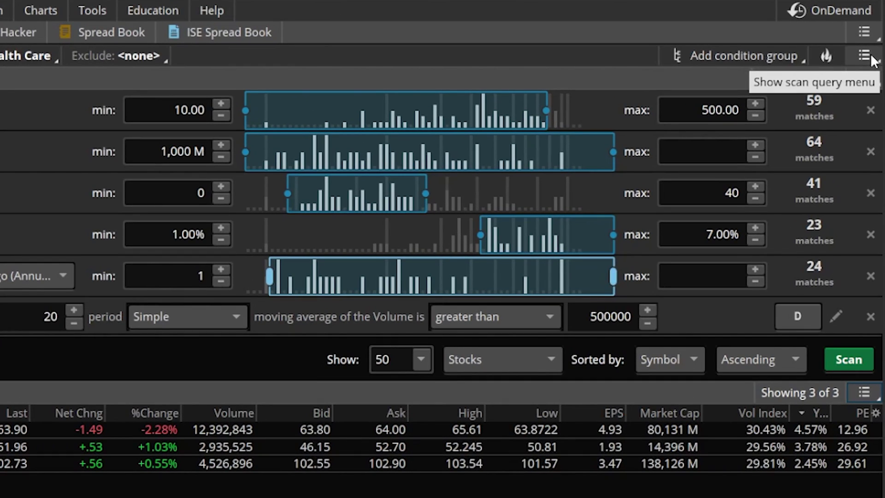
Save the current scan query under the name DividendTest
left_click(871, 53)
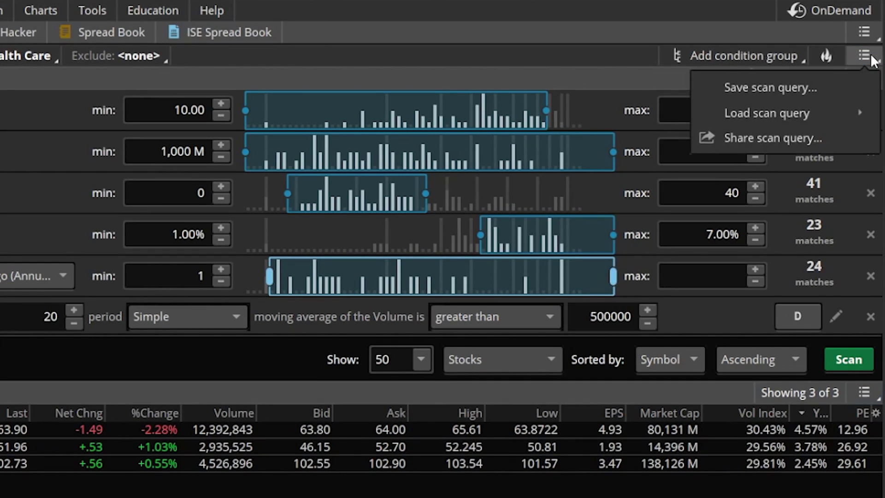
left_click(810, 88)
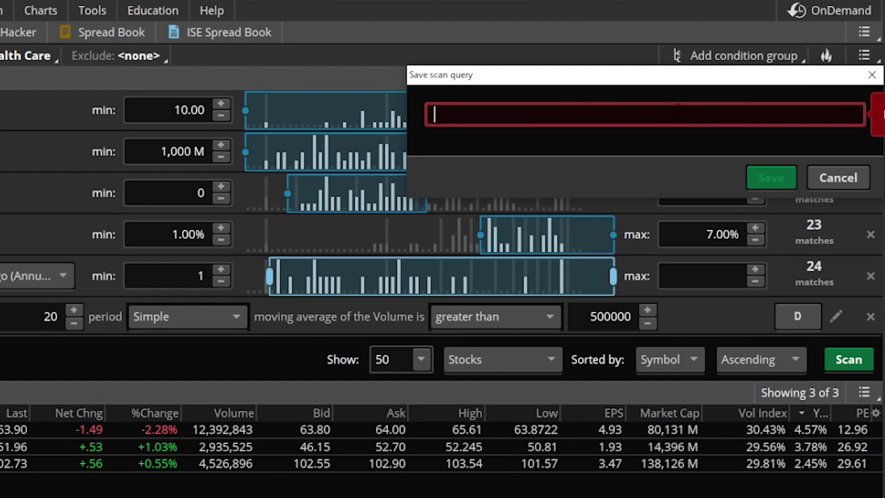
type("DividendTest")
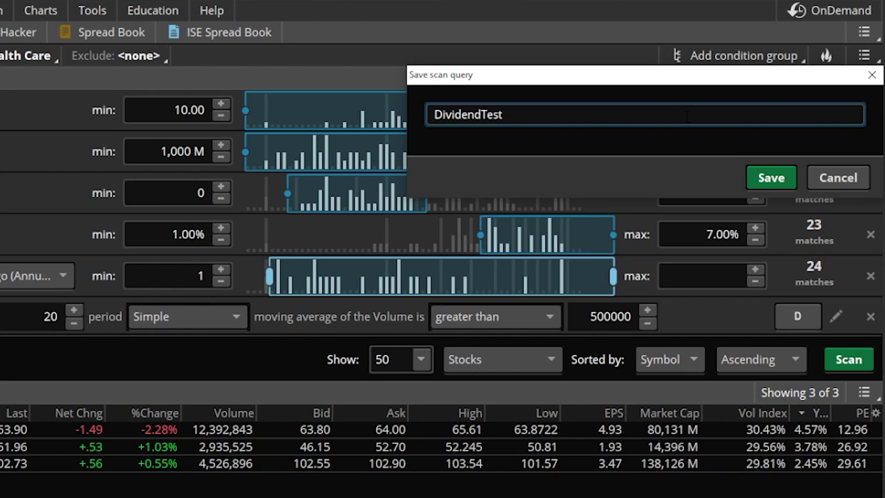
left_click(771, 178)
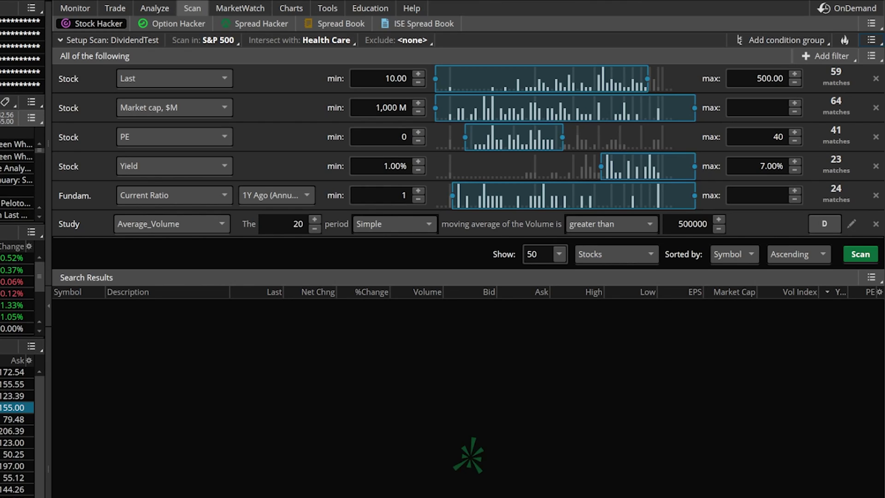
Load the personal scan query HIGH IV STOCKS into Stock Hacker
left_click(871, 41)
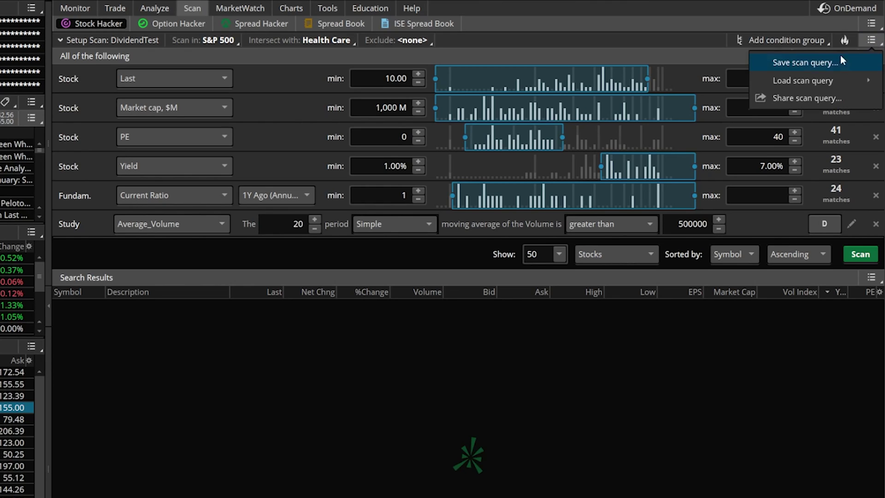
mouse_move(836, 79)
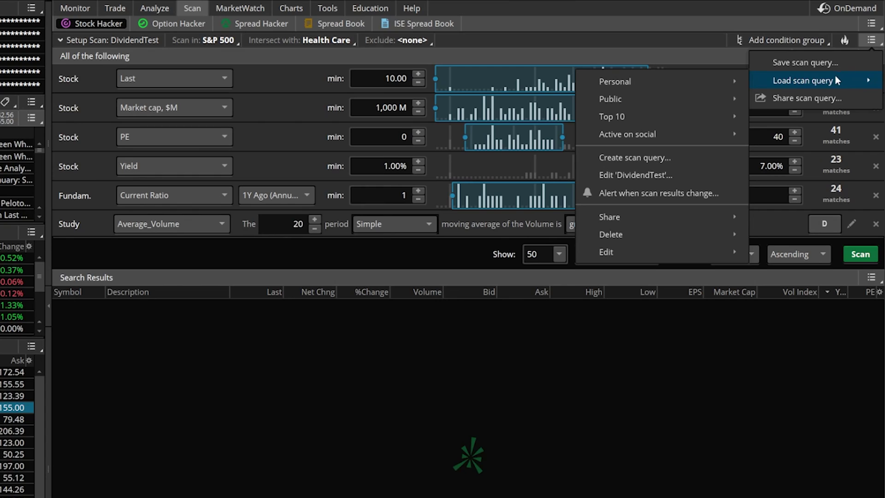
mouse_move(734, 81)
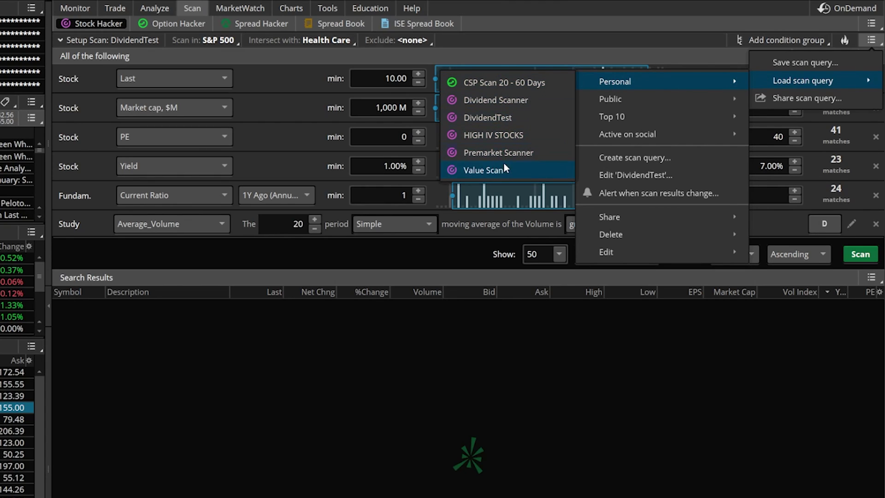
left_click(510, 134)
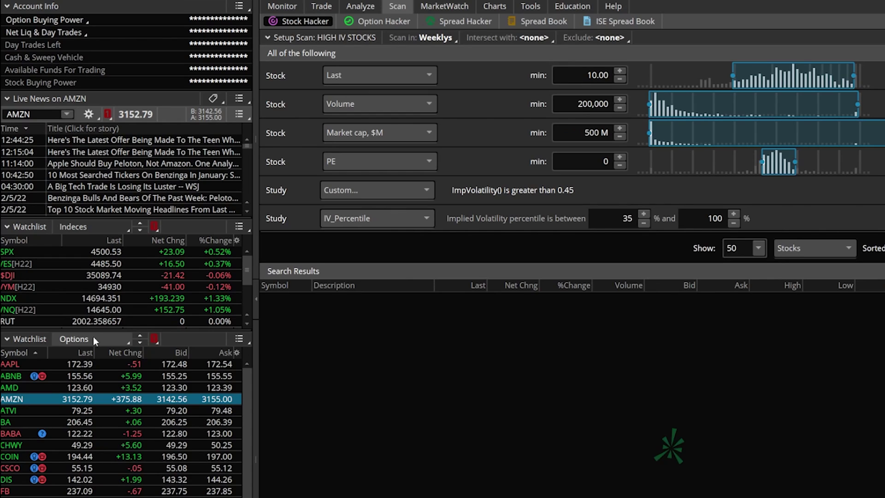
Switch the Options watchlist to the personal DividendTest scan so it lists that scan's stocks
left_click(101, 339)
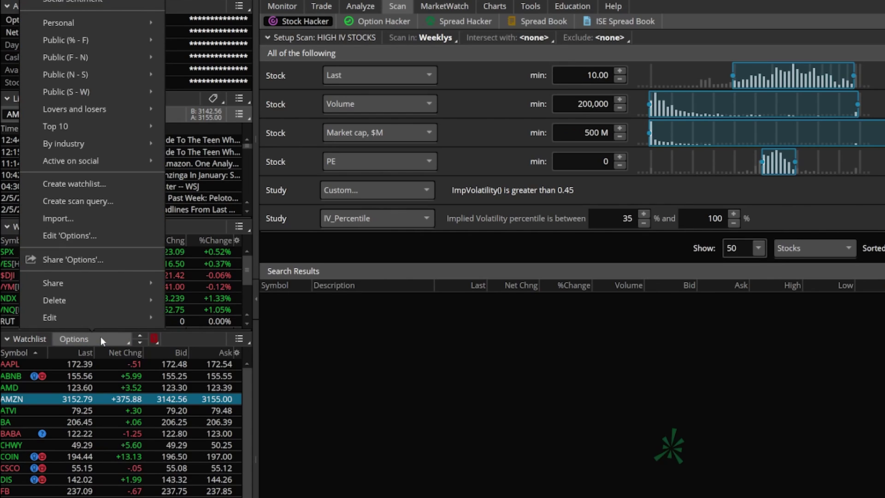
mouse_move(73, 27)
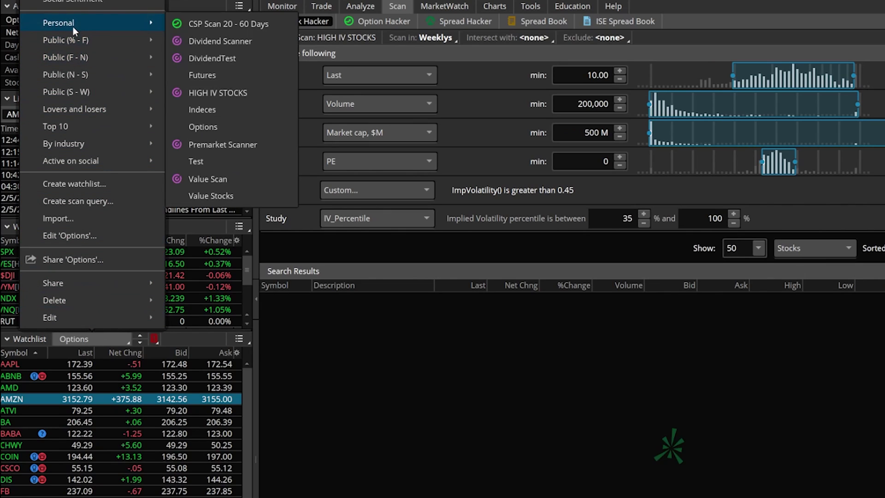
left_click(180, 55)
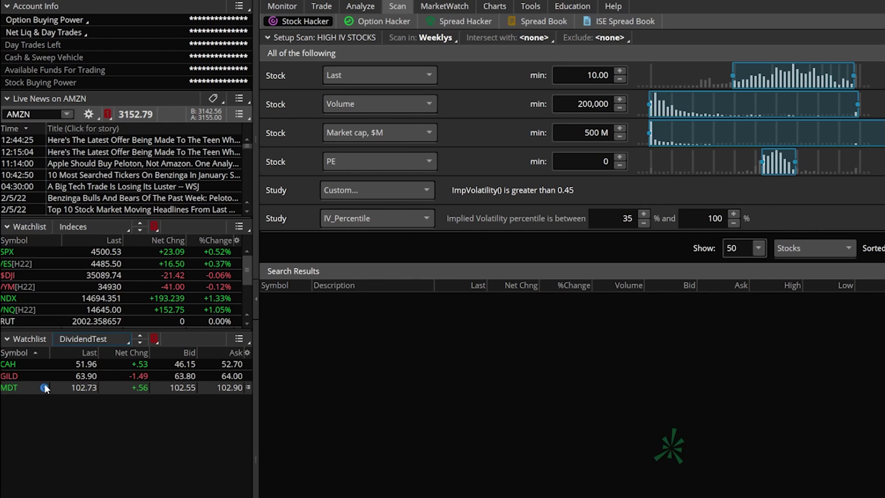
Examine the fundamentals of CAH and GILD from the DividendTest watchlist, including company profile and annual figures
left_click(362, 6)
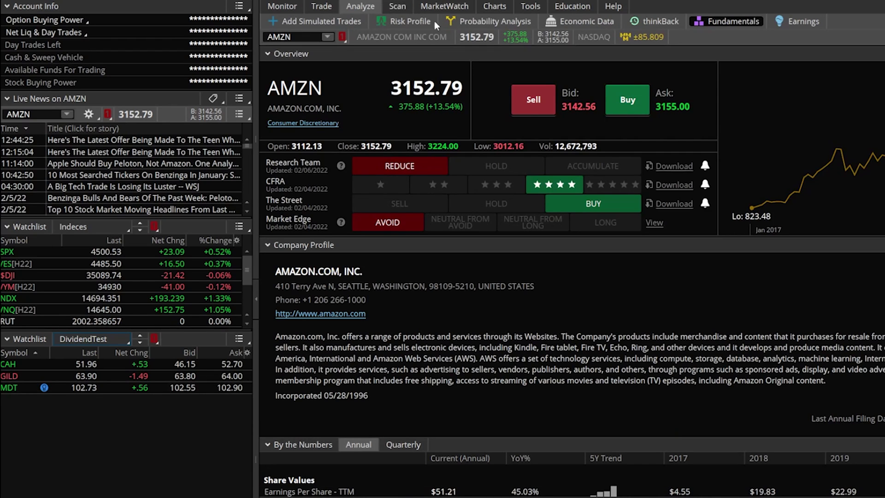
left_click(14, 365)
scroll(608, 348, "down", 3)
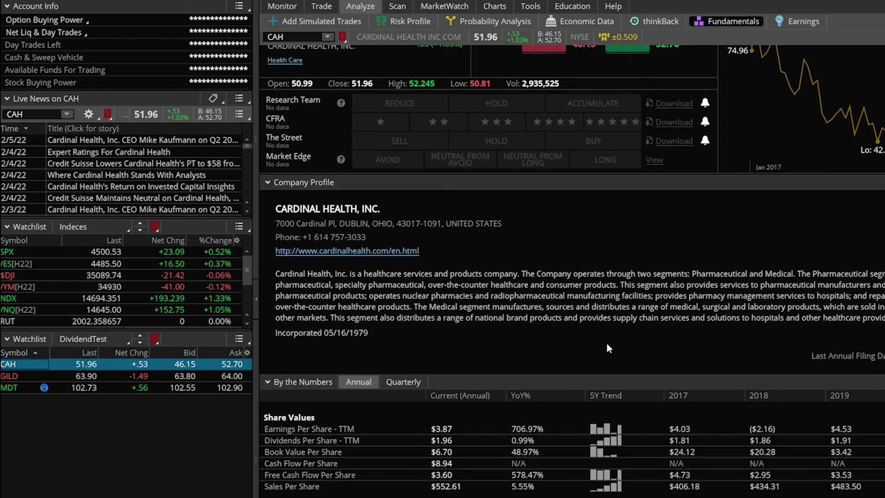
scroll(606, 343, "down", 2)
left_click(33, 376)
scroll(434, 337, "down", 4)
scroll(432, 336, "down", 3)
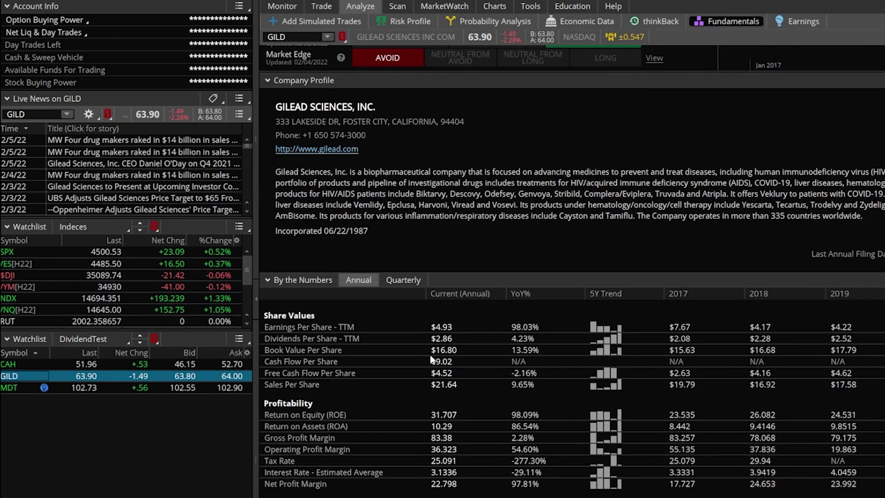